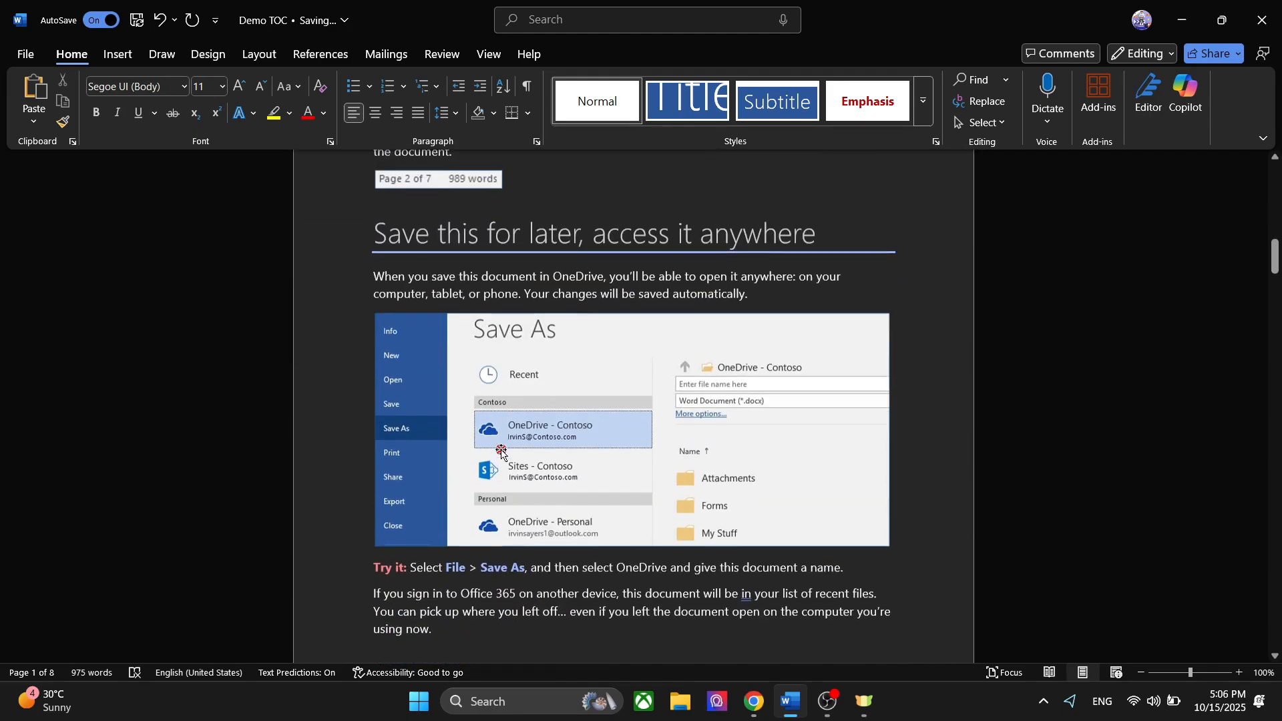
- Examine the available heading styles for the "Welcome to Word" title without applying one
scroll(501, 450, up, 18)
scroll(501, 450, up, 6)
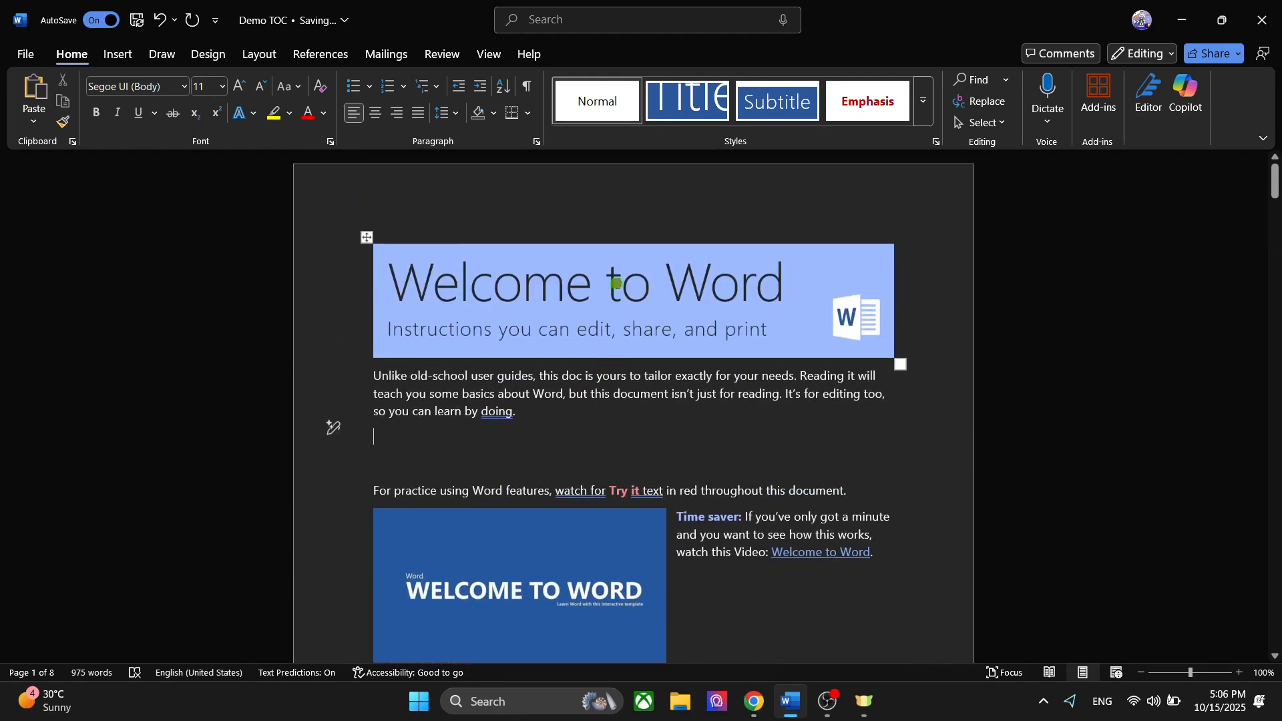
click(614, 283)
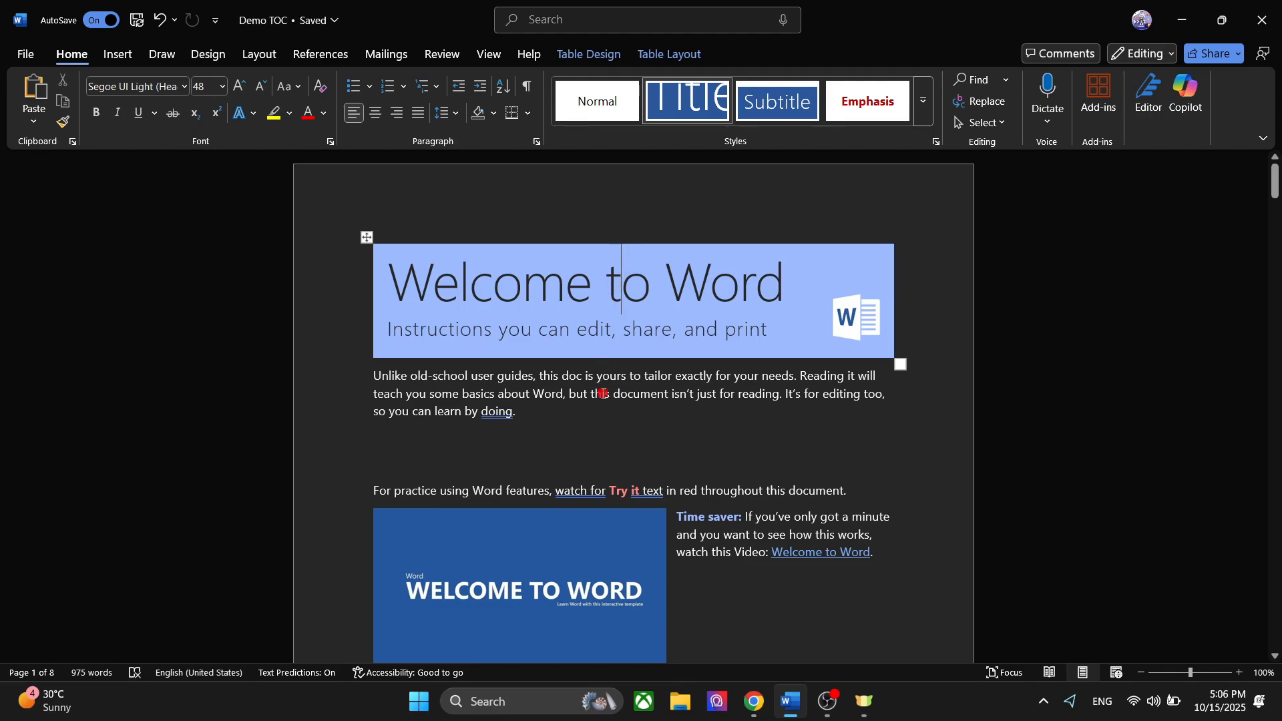
click(563, 274)
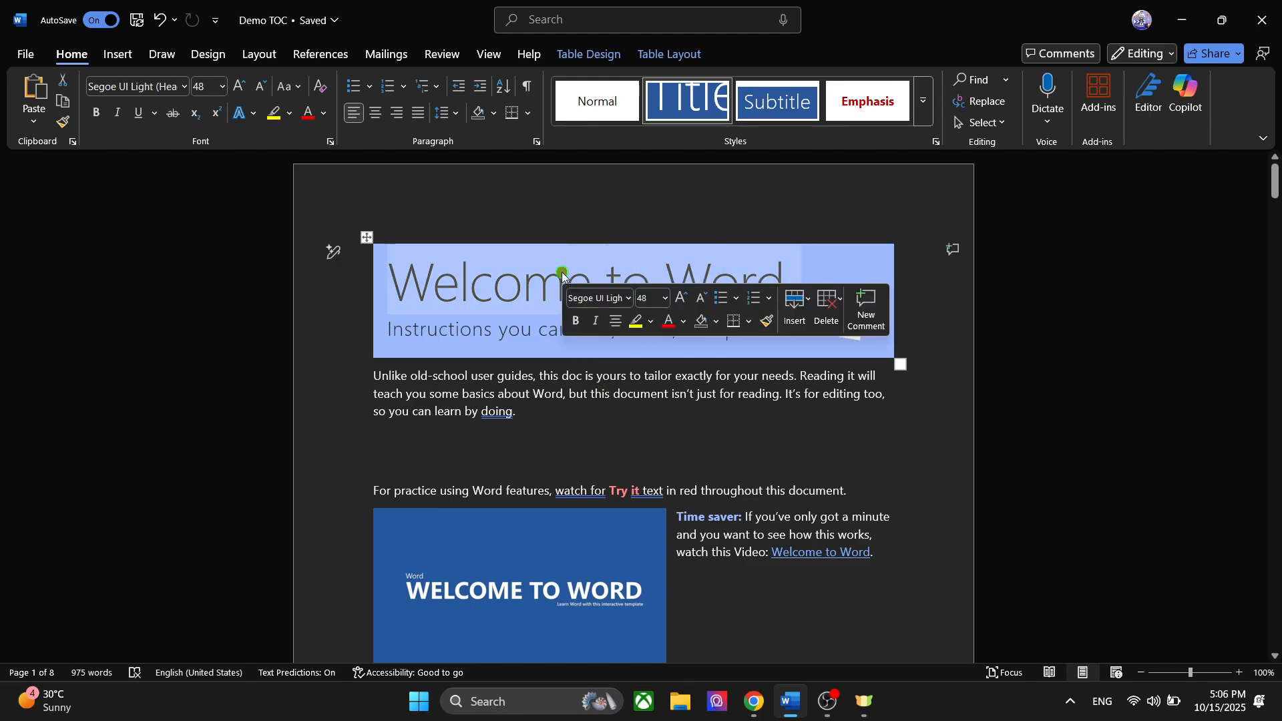
click(923, 106)
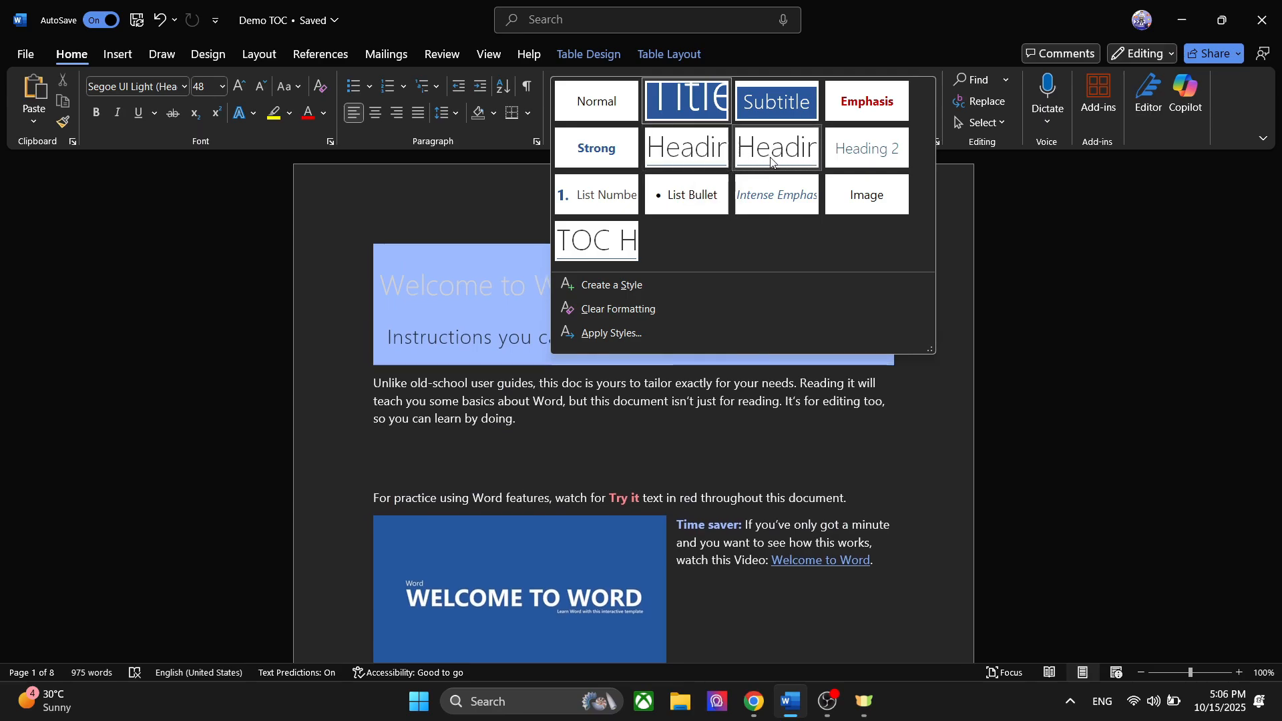
click(426, 368)
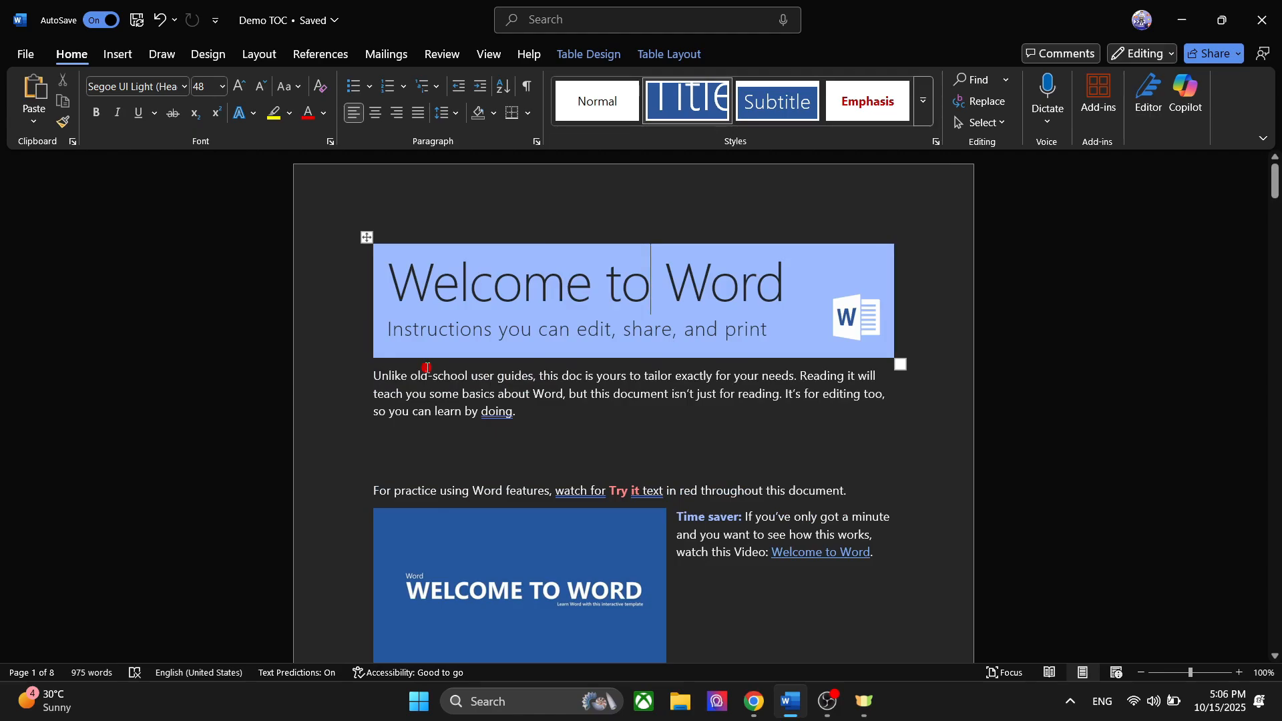
- Insert an Automatic Table 2 table of contents in the empty paragraph below the introduction
click(386, 441)
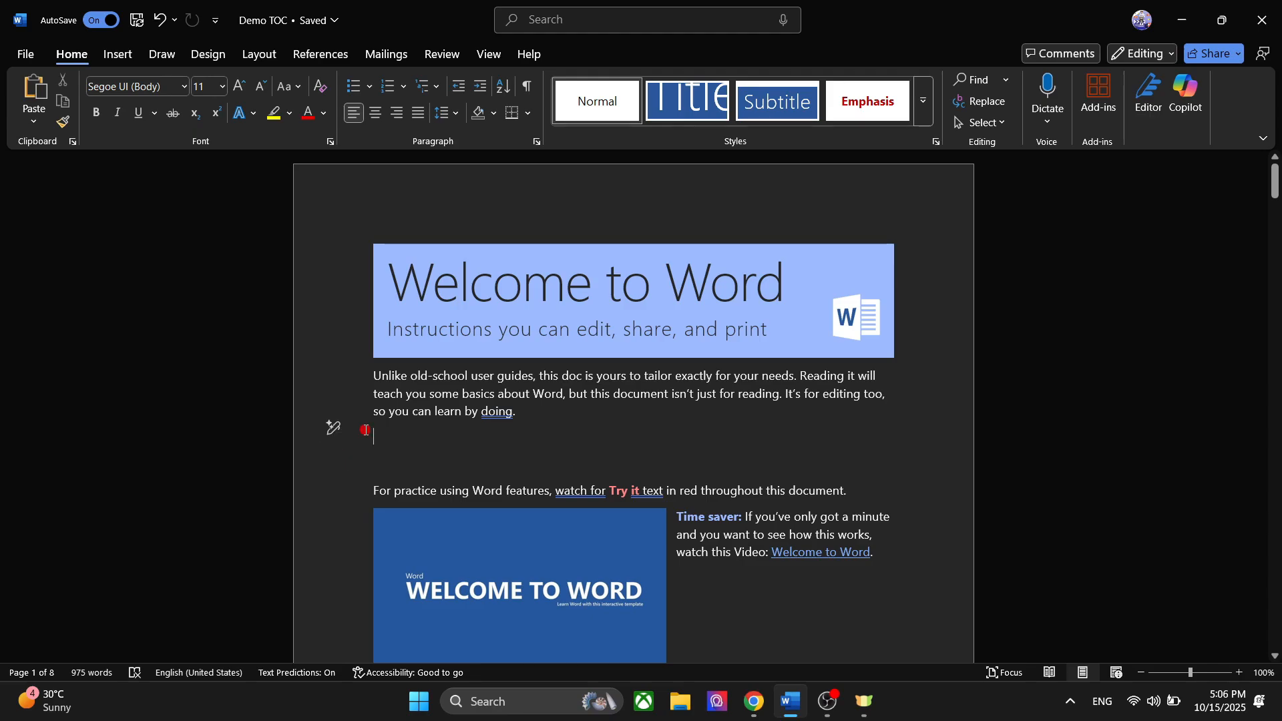
click(327, 58)
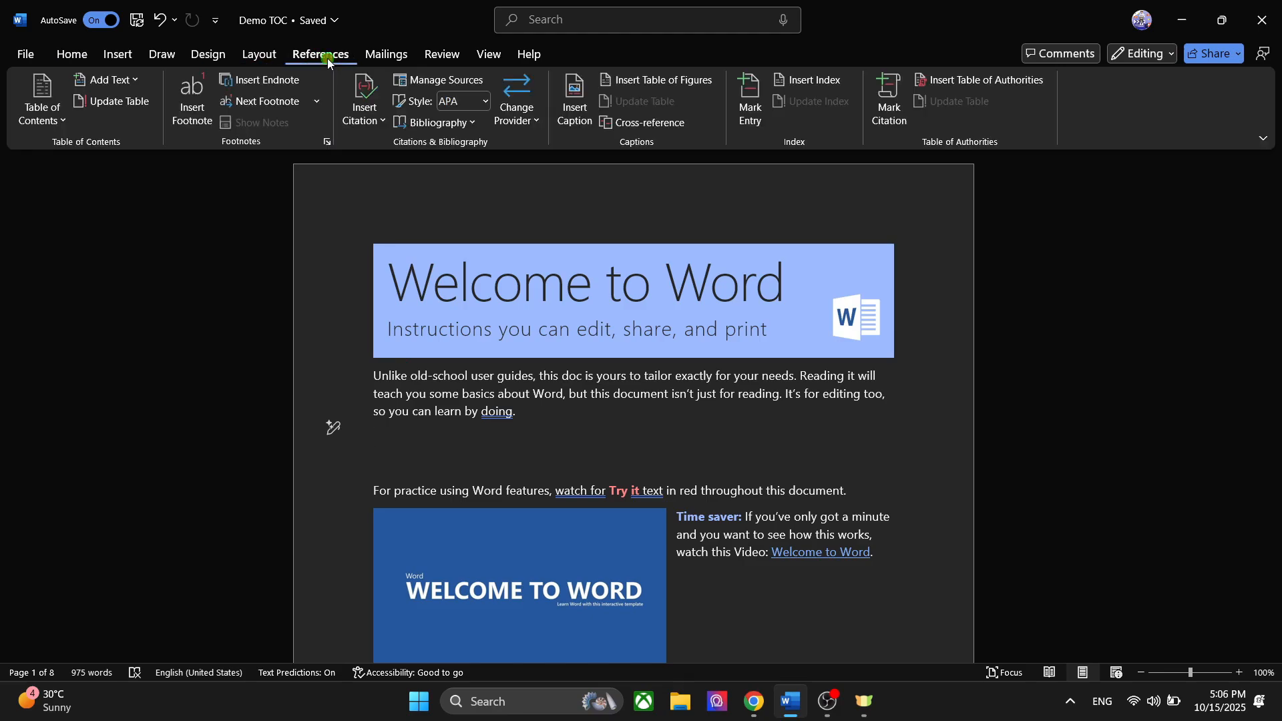
click(56, 119)
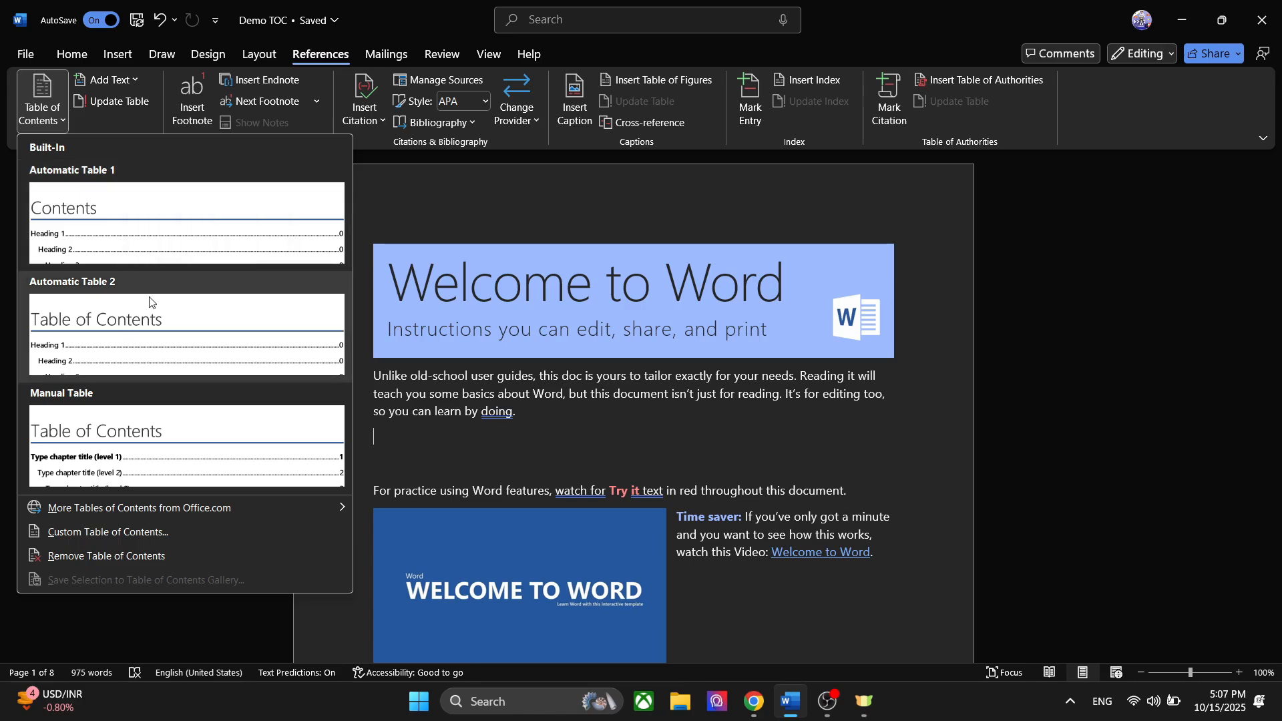
click(127, 329)
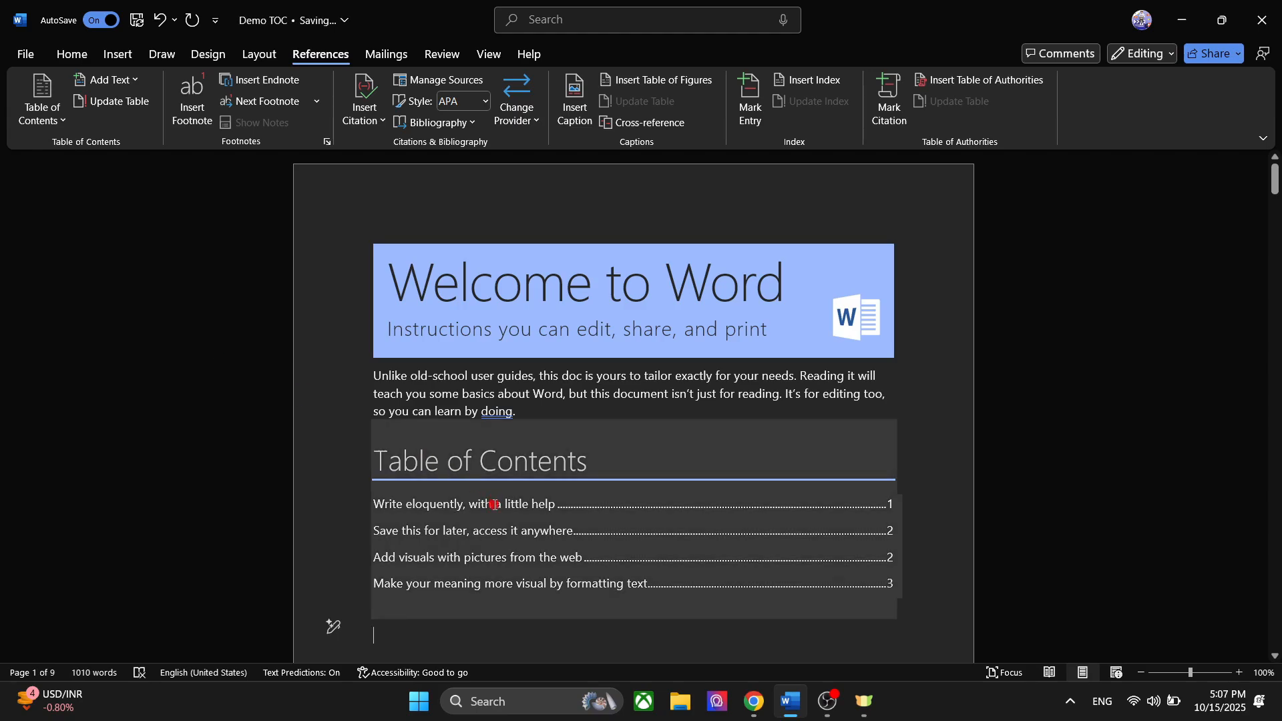
- View the update options of the table of contents and dismiss them without updating
click(527, 525)
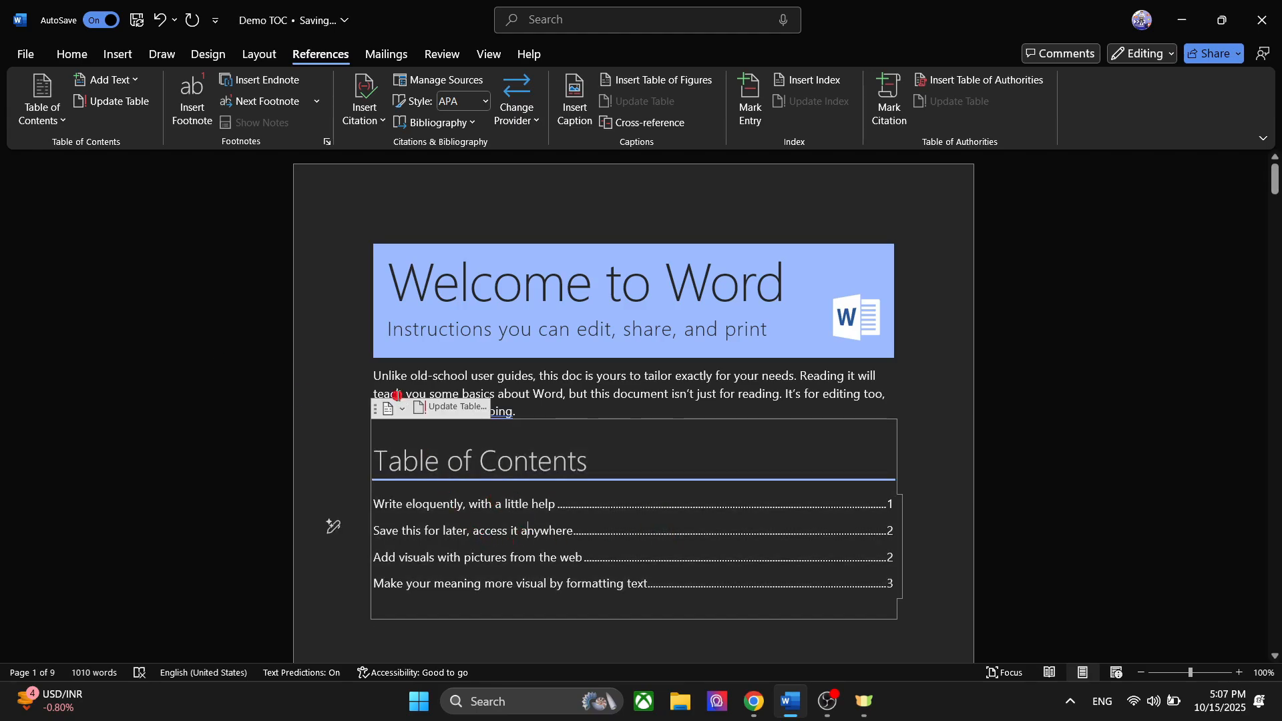
click(442, 407)
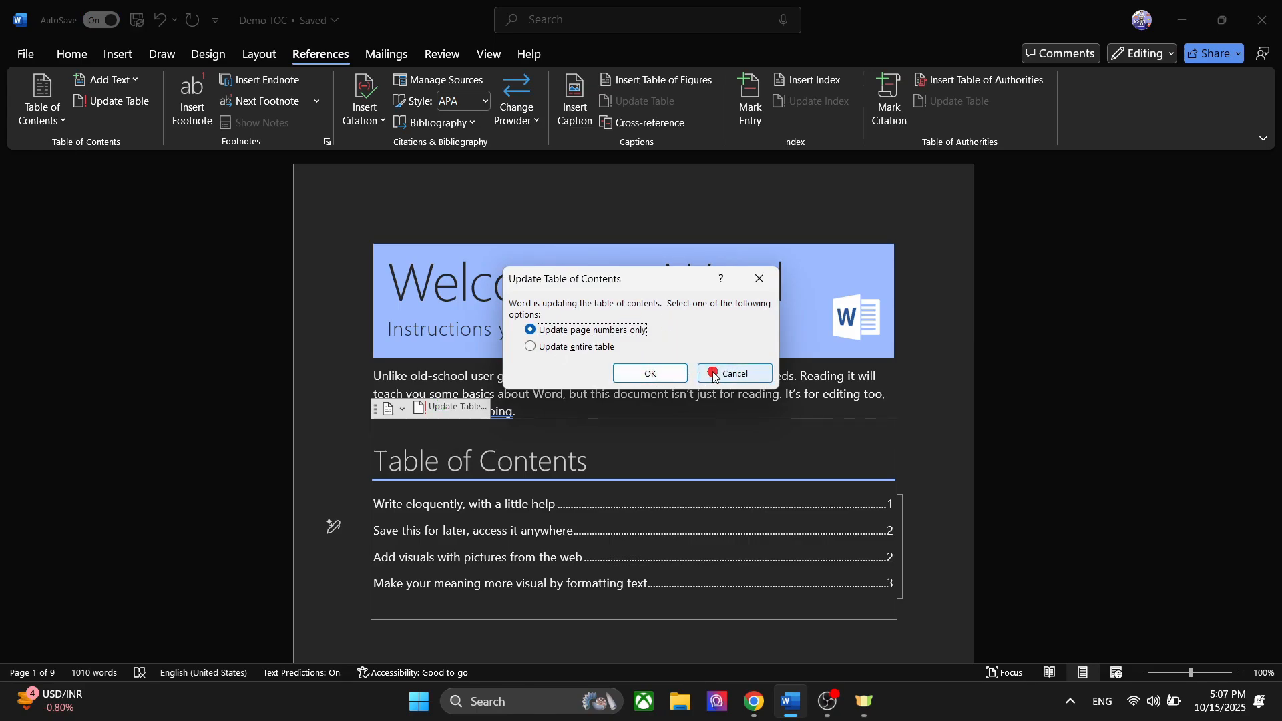
click(716, 373)
- Add the line "DEMO HEADING" below the last paragraph of the "Save this for later, access it anywhere" section
scroll(595, 477, down, 20)
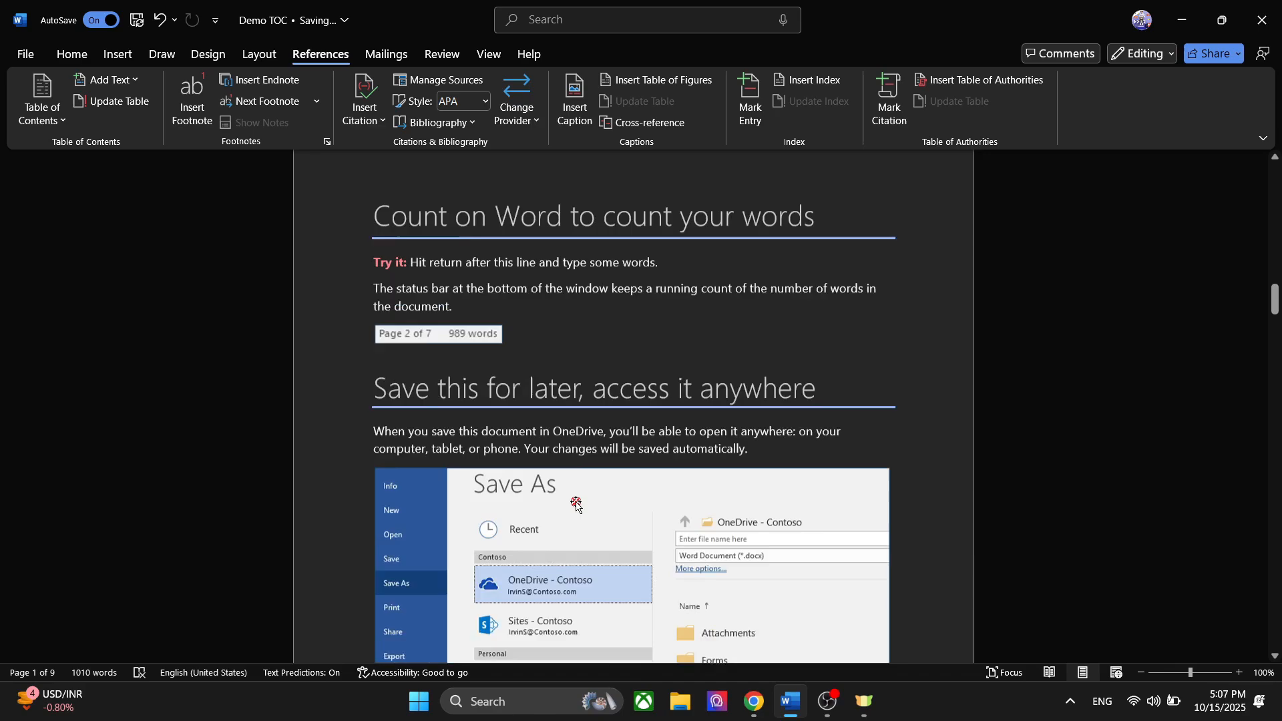
scroll(577, 502, down, 10)
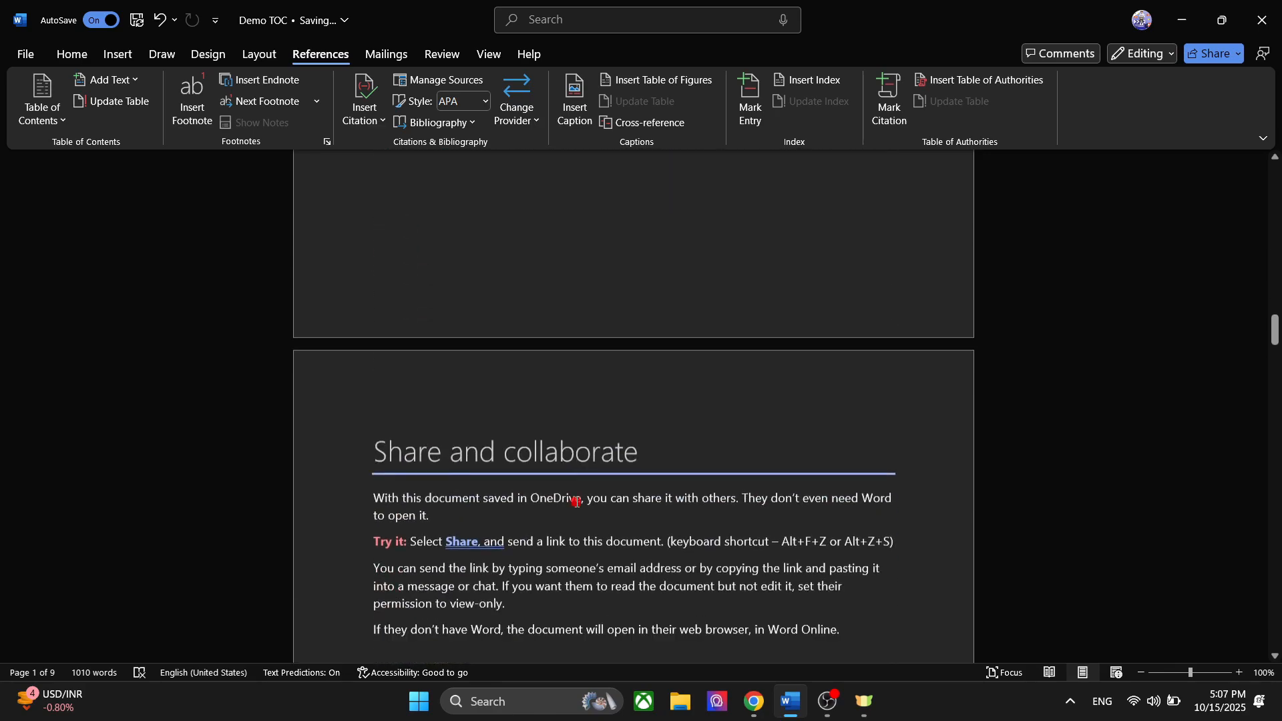
scroll(577, 502, up, 10)
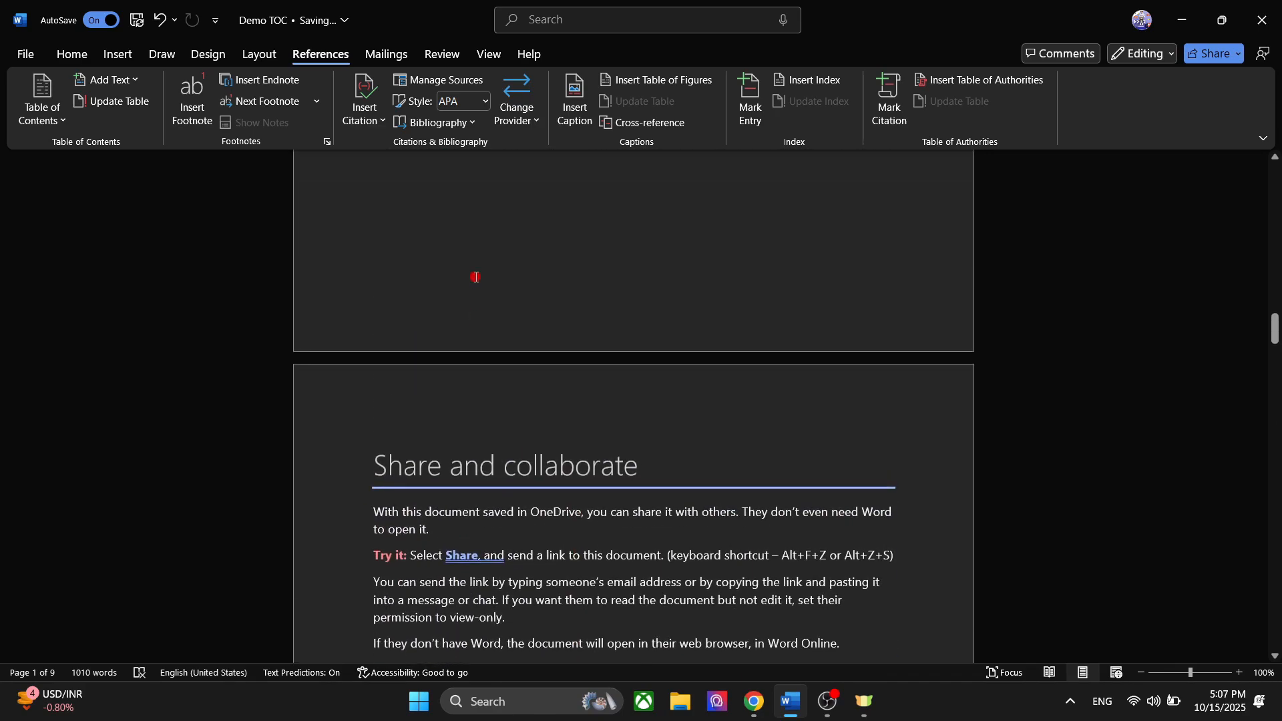
click(451, 385)
key(Return)
key(Return)
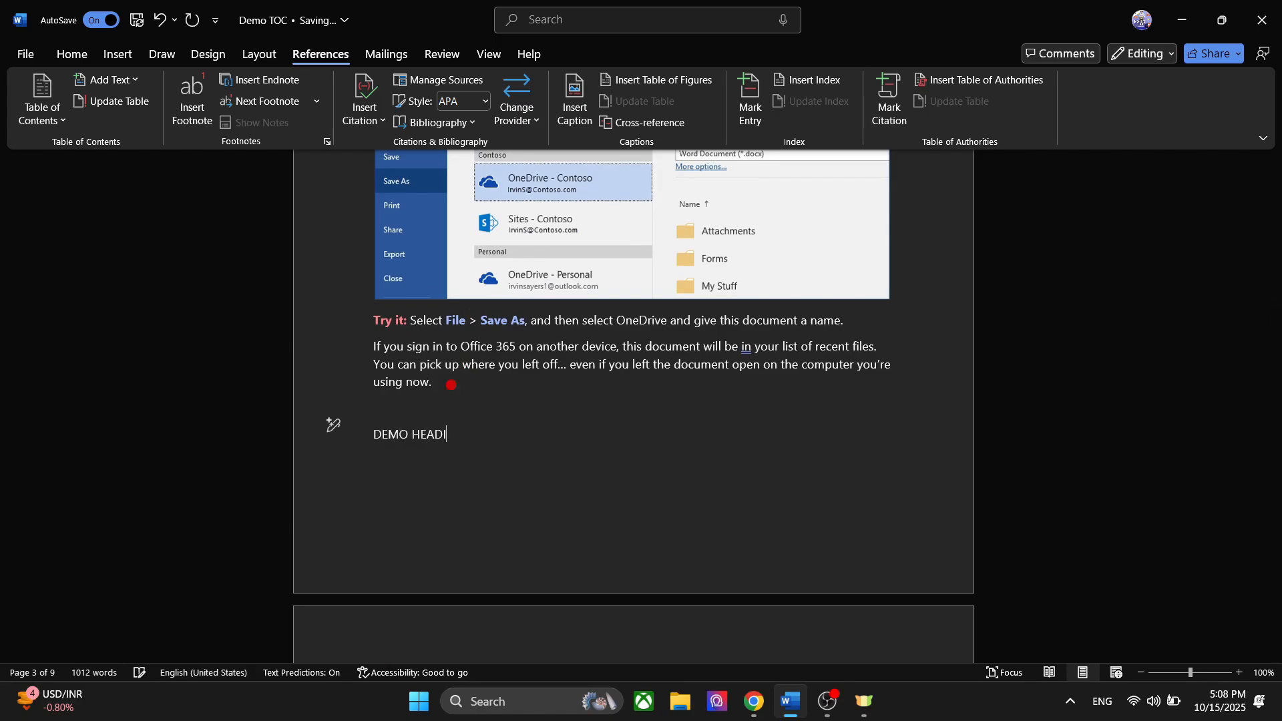
- Apply the Heading 2 style to the "DEMO HEADING" line
triple_click(438, 435)
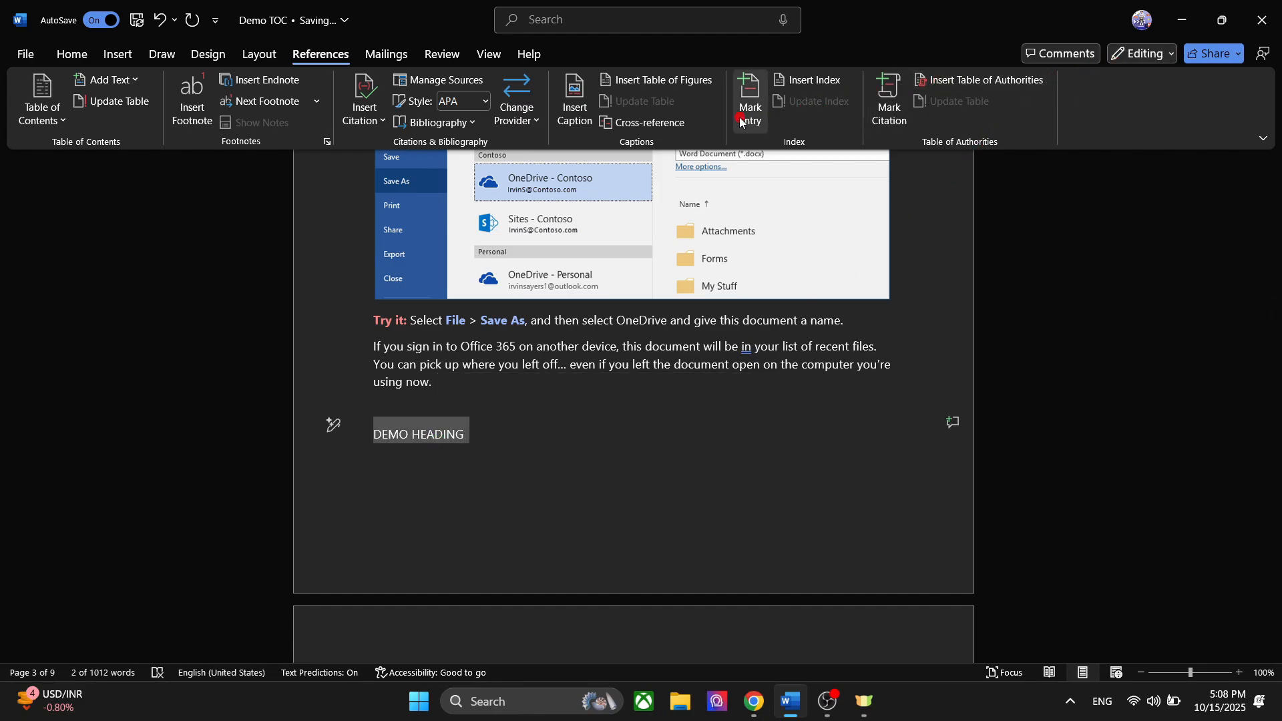
click(71, 54)
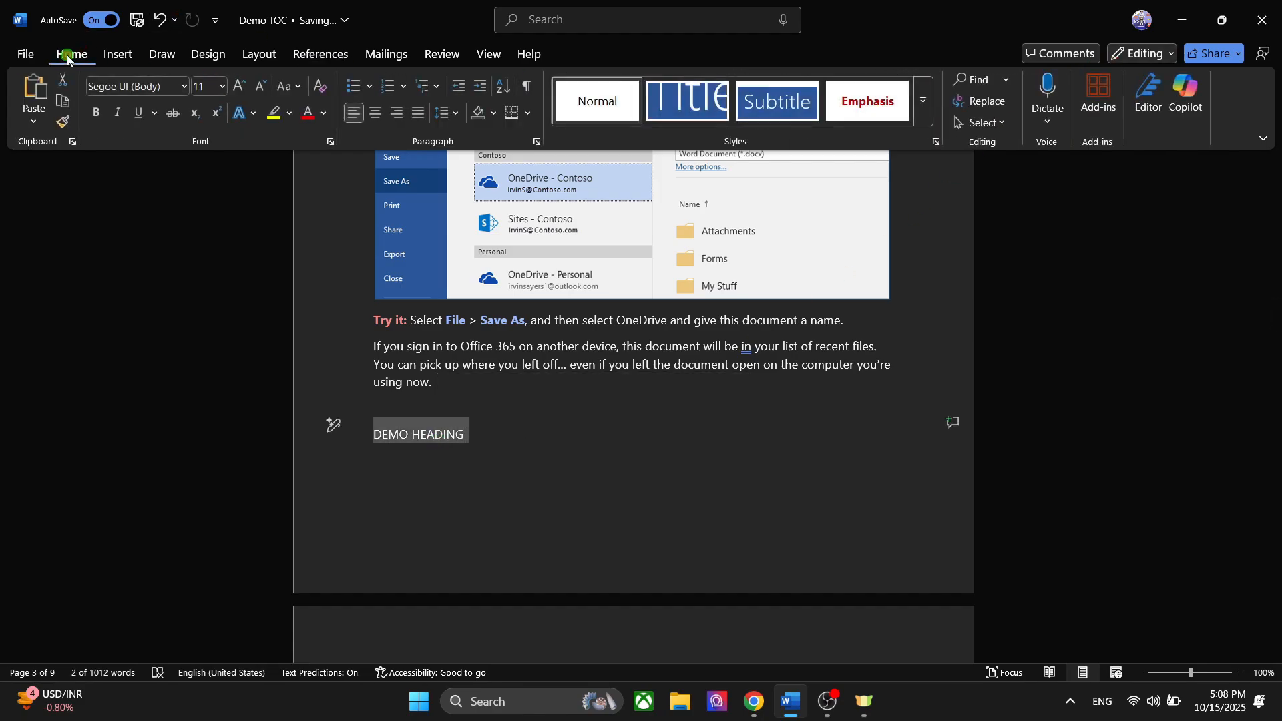
click(922, 104)
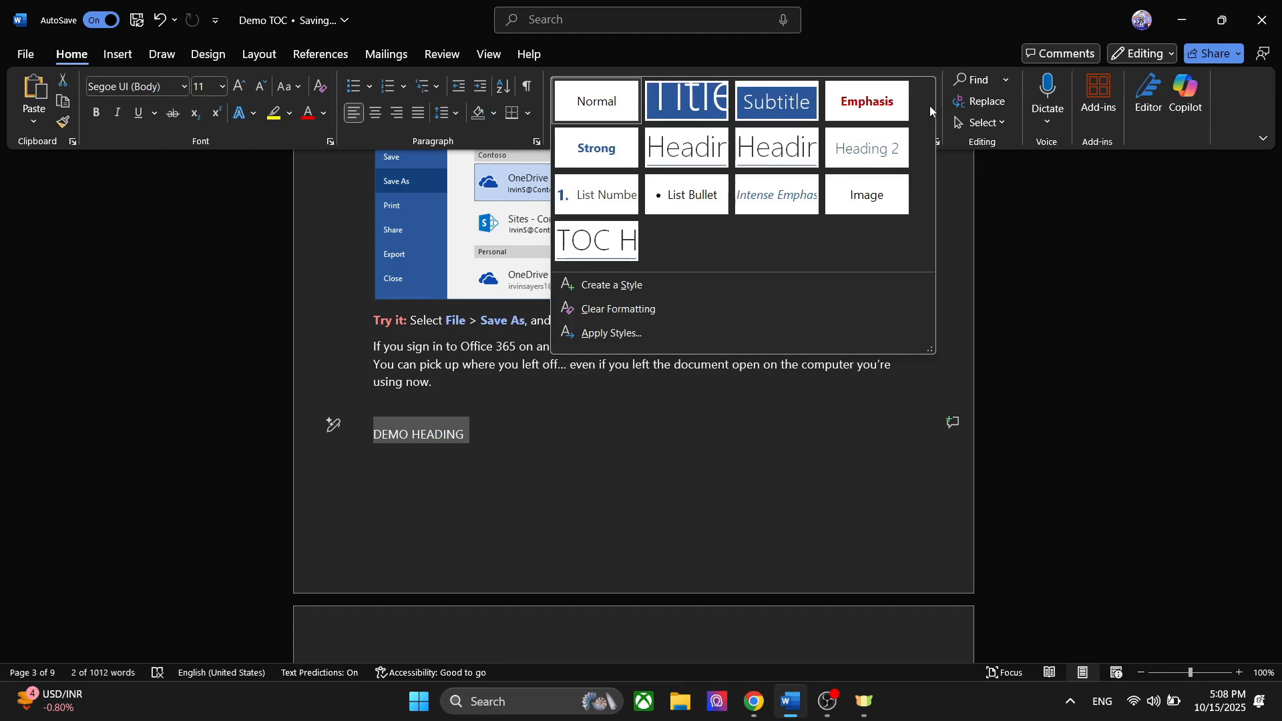
click(851, 148)
- Update the entire table of contents on the first page, not only its page numbers
scroll(573, 430, down, 10)
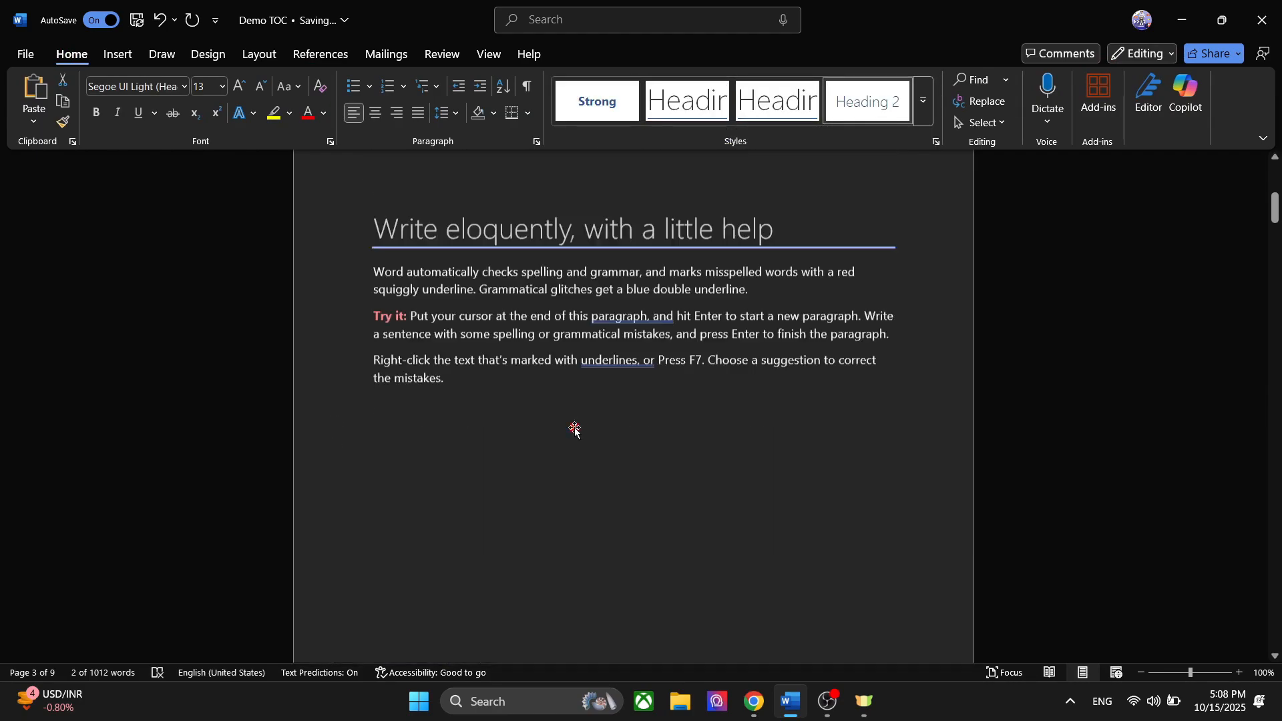
scroll(573, 430, up, 5)
scroll(573, 430, down, 1)
click(547, 431)
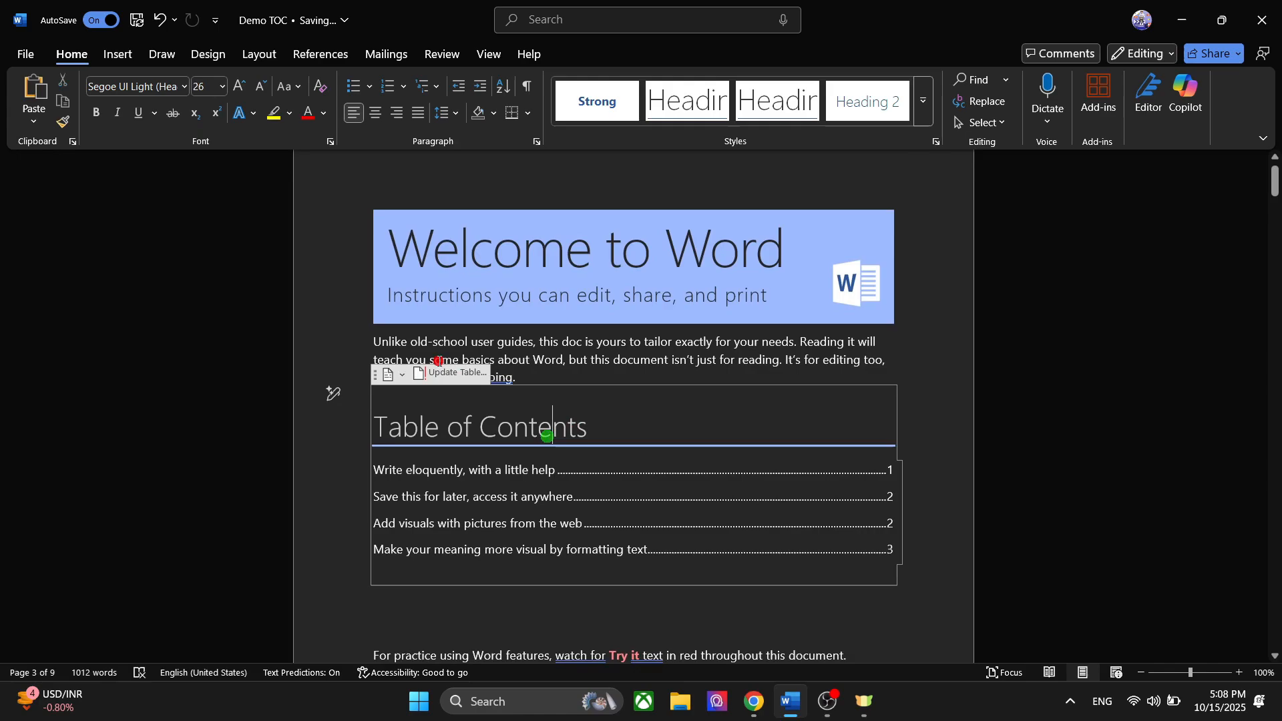
click(455, 373)
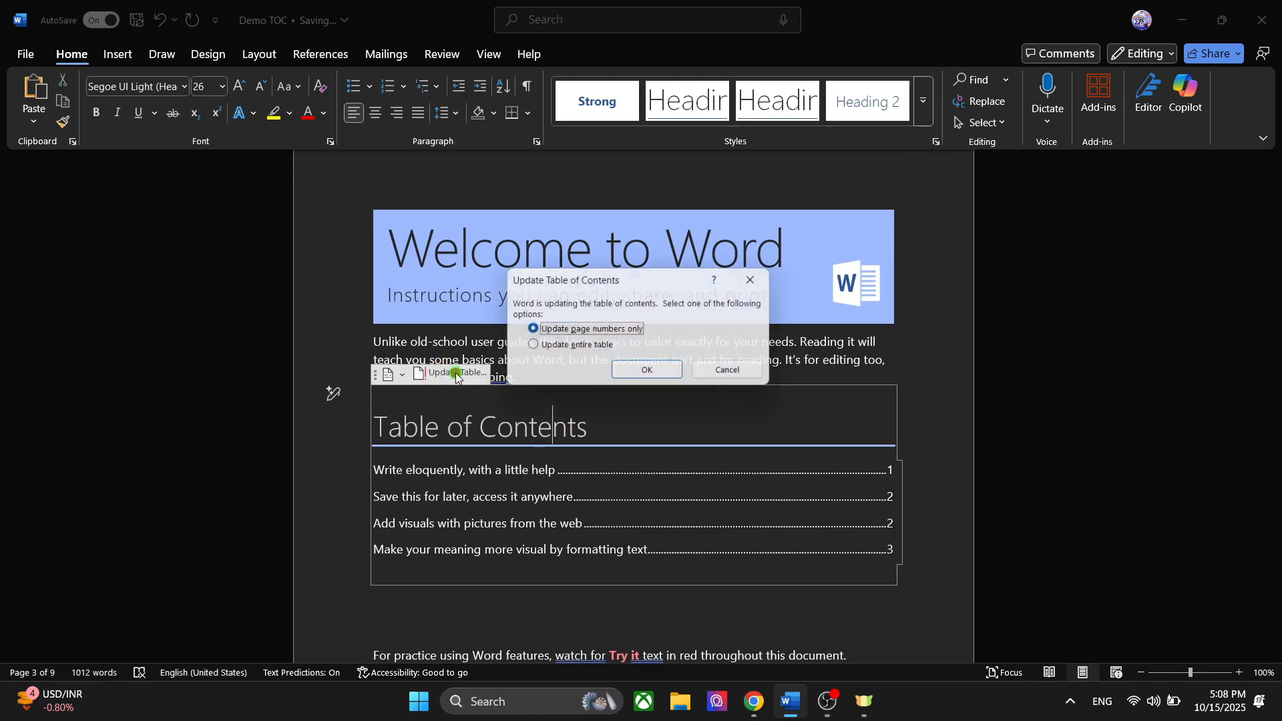
click(582, 348)
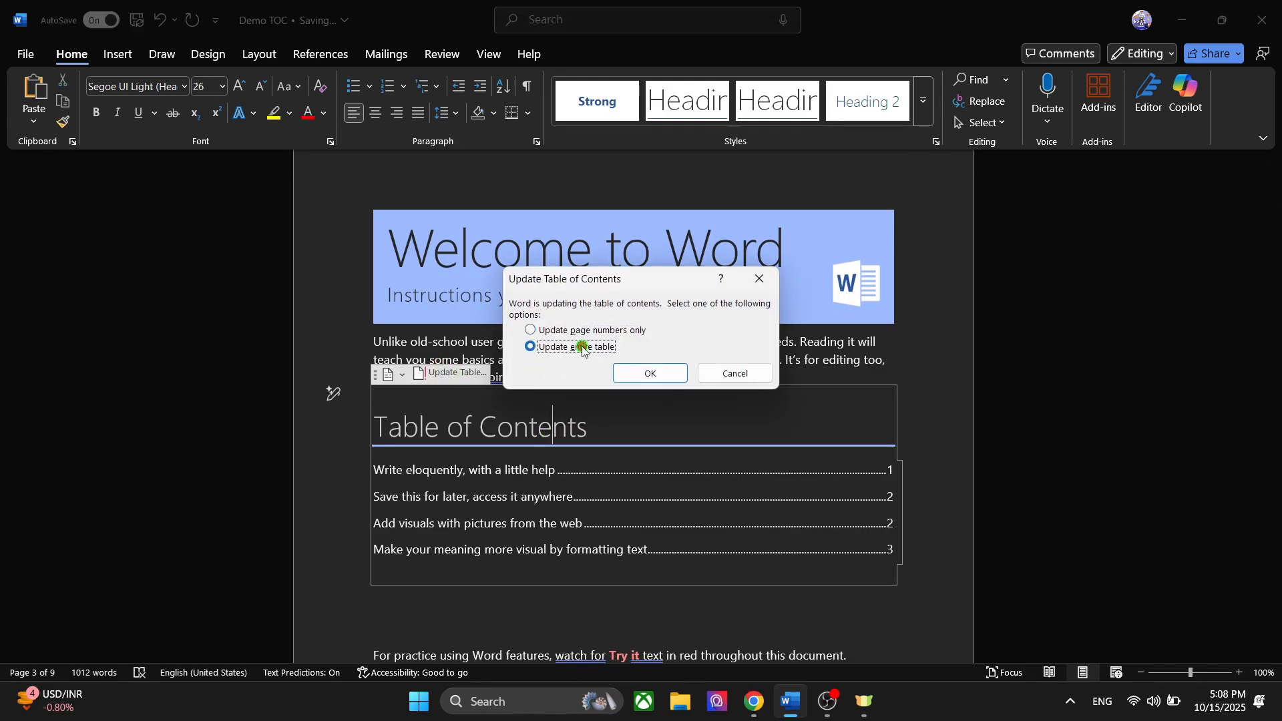
click(649, 372)
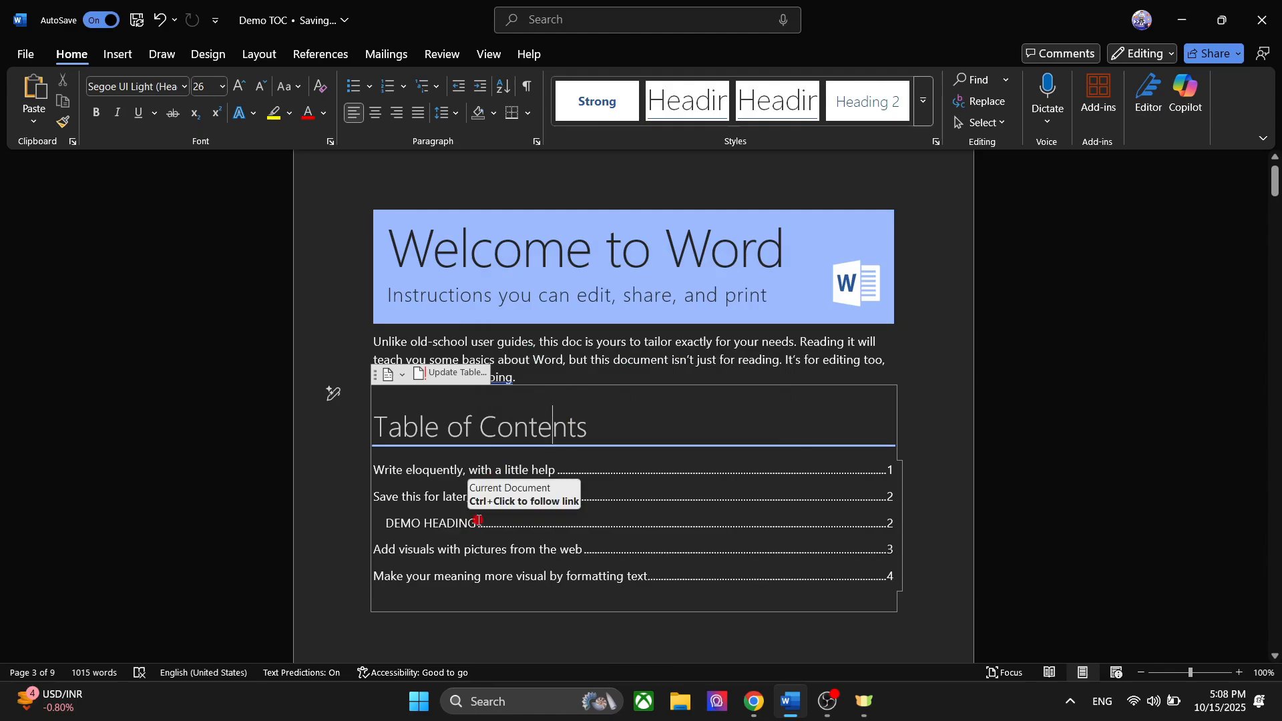
- Change the table of contents to the built-in Automatic Table 1 layout
scroll(480, 520, down, 1)
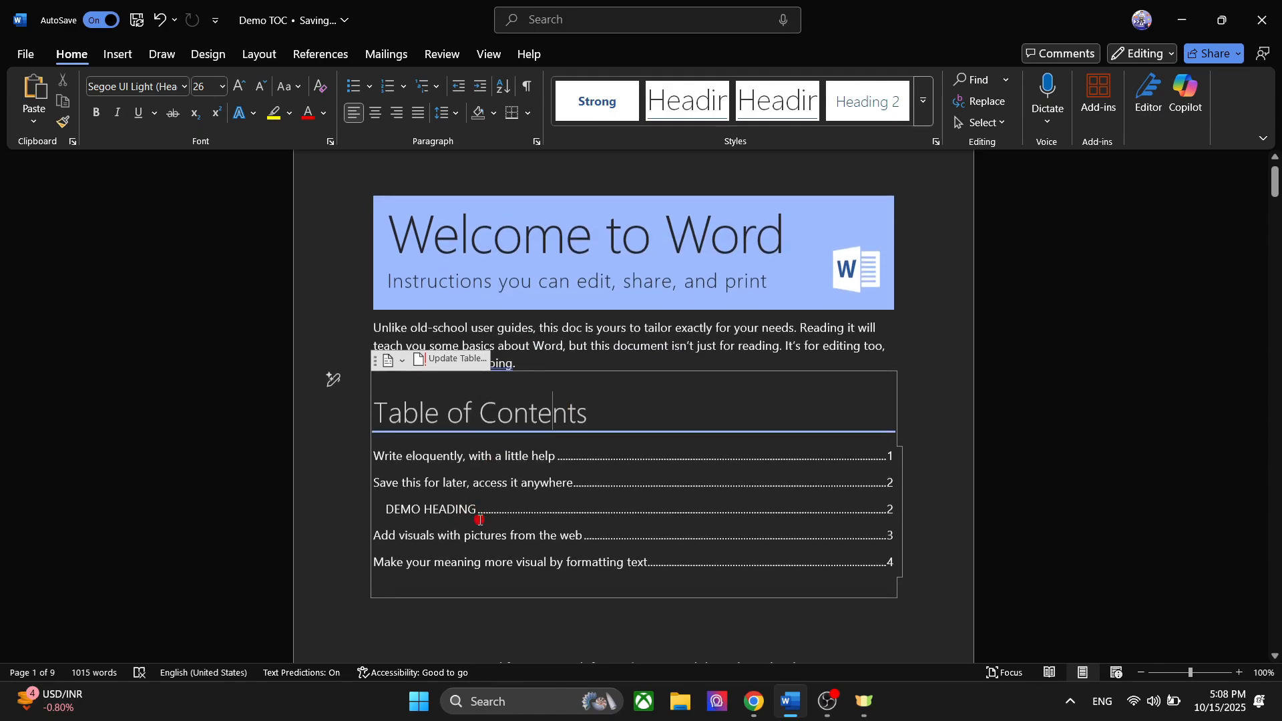
scroll(480, 520, down, 1)
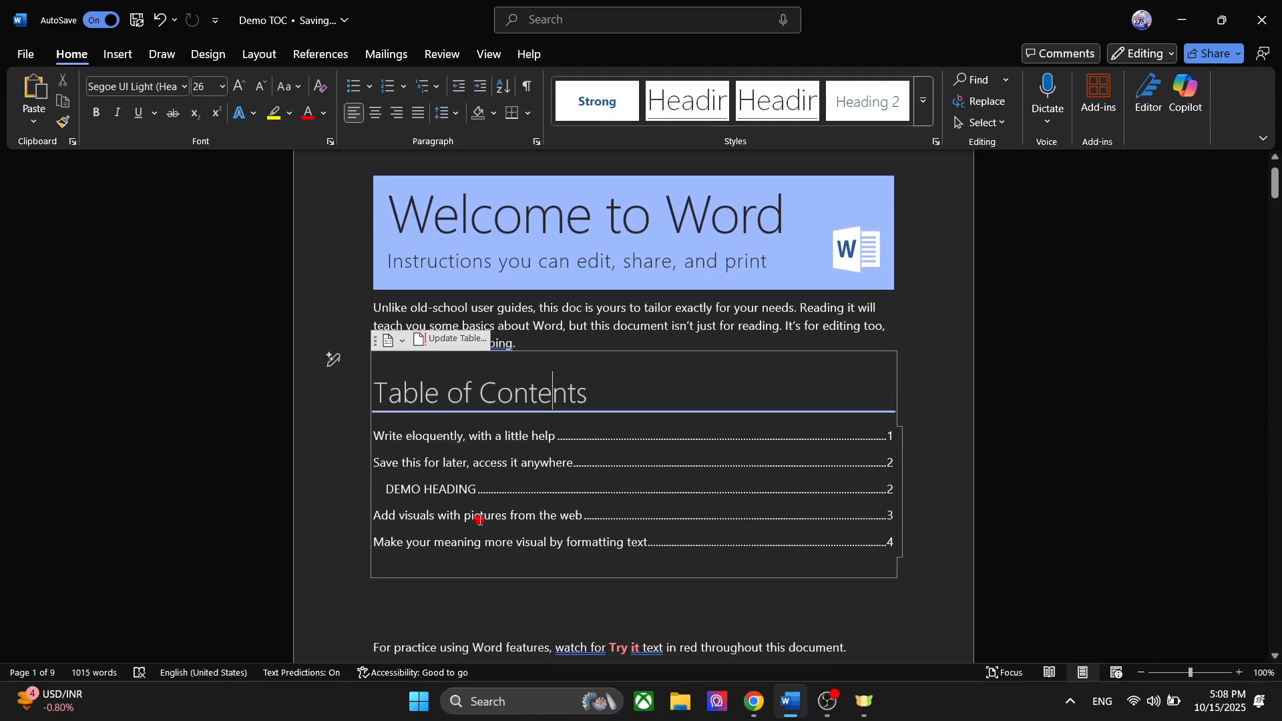
click(390, 342)
scroll(484, 233, down, 1)
scroll(482, 227, up, 1)
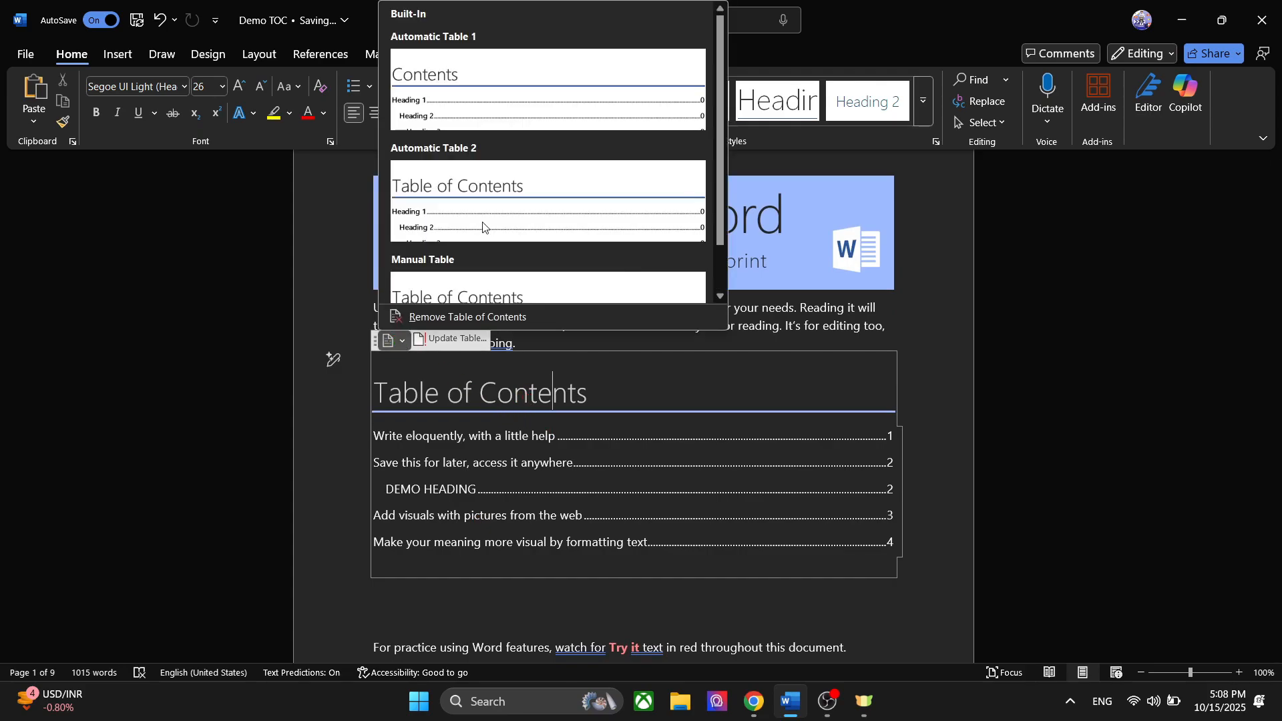
click(480, 117)
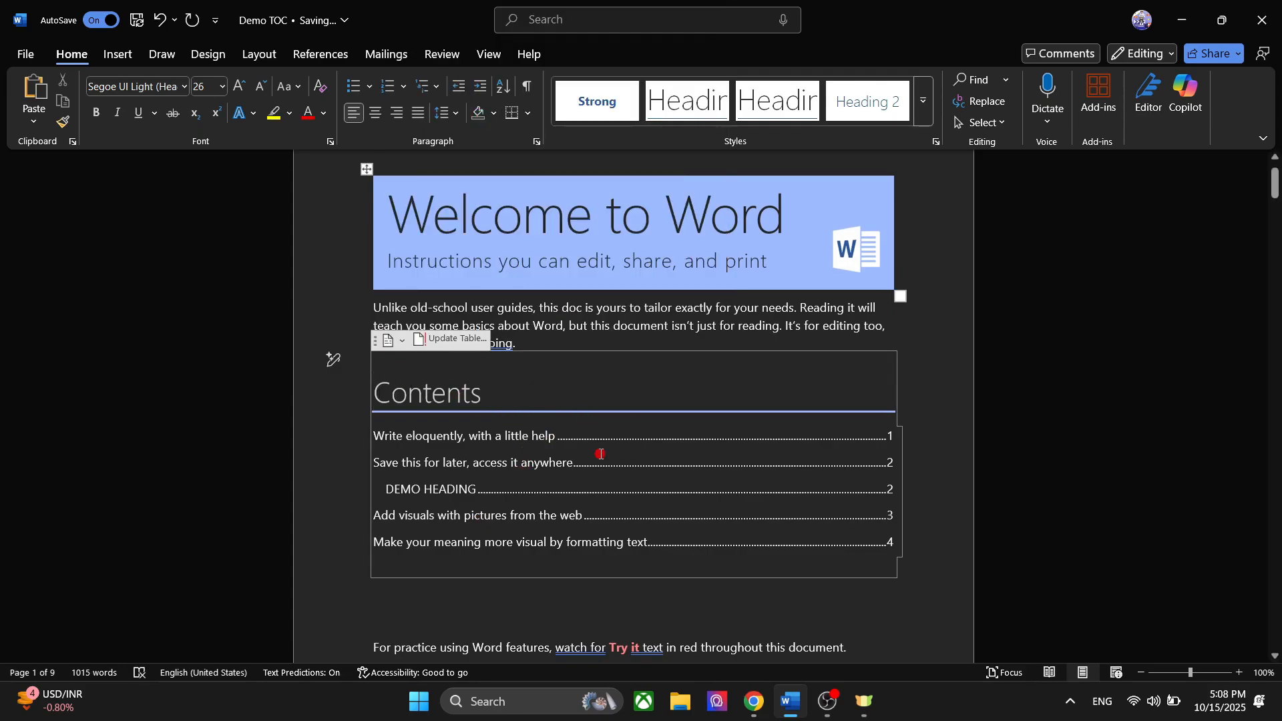
- Remove the table of contents from the first page of the document
click(378, 344)
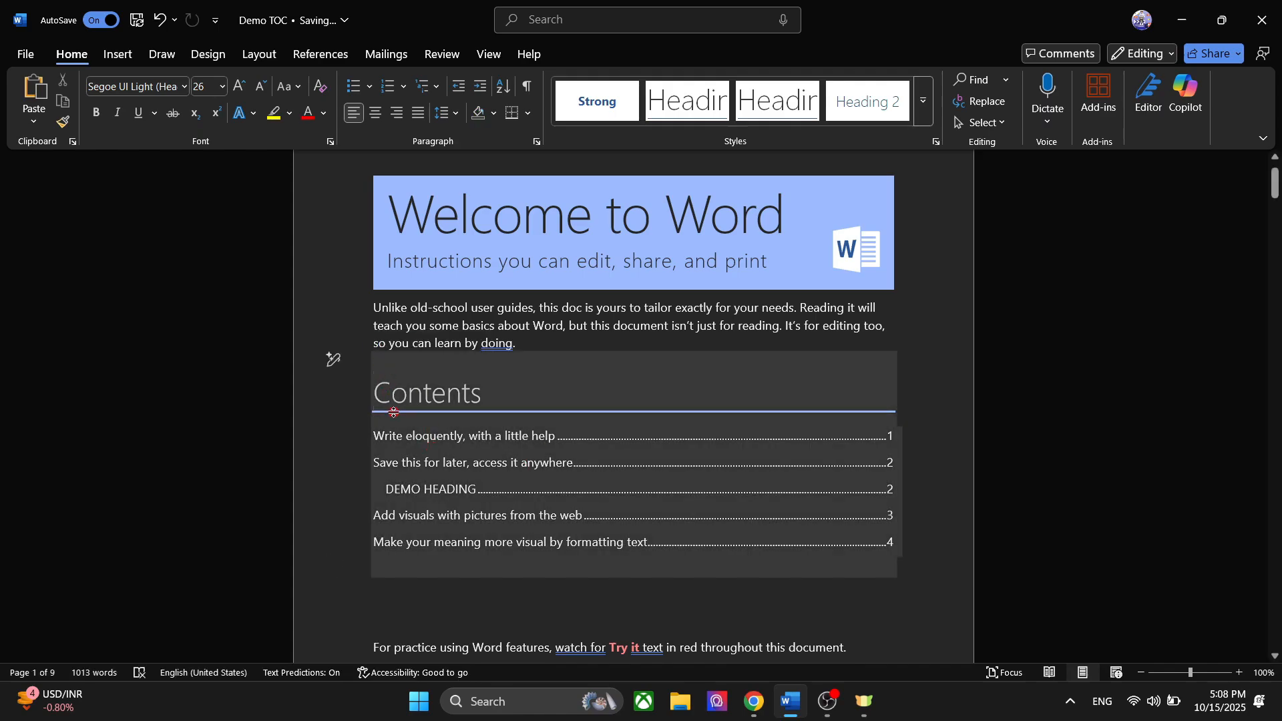
click(417, 402)
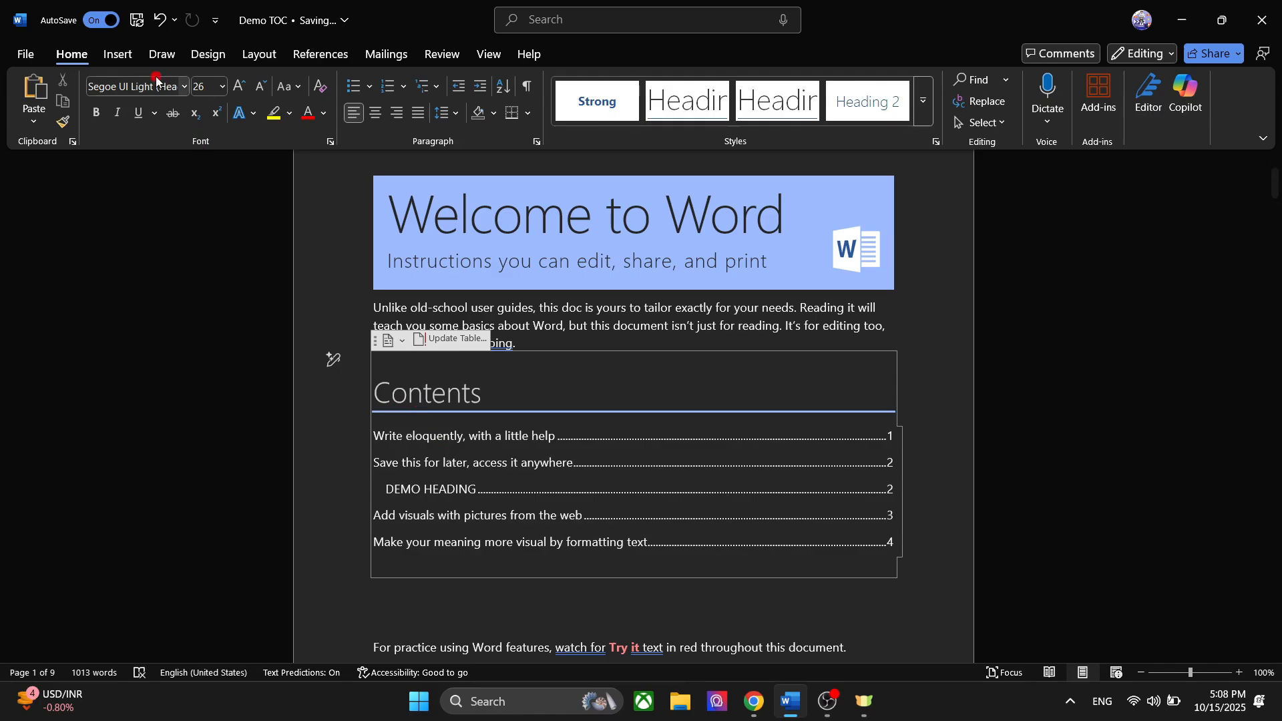
click(319, 55)
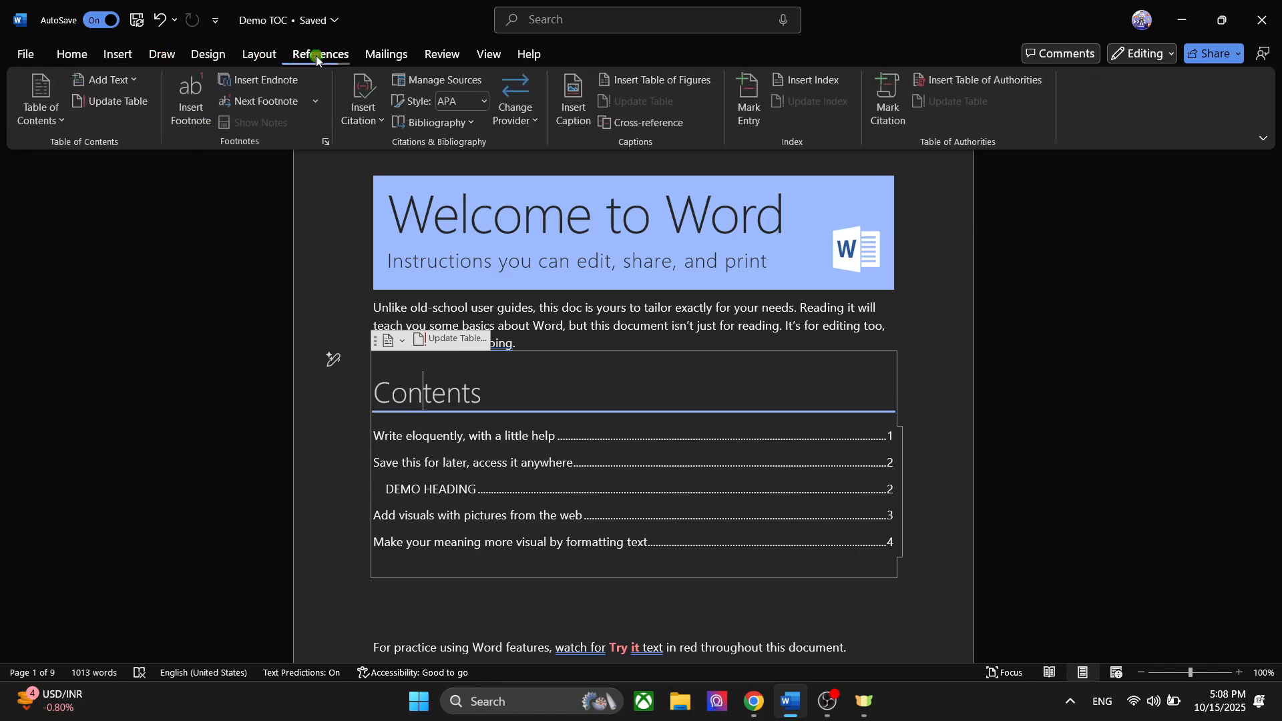
click(42, 99)
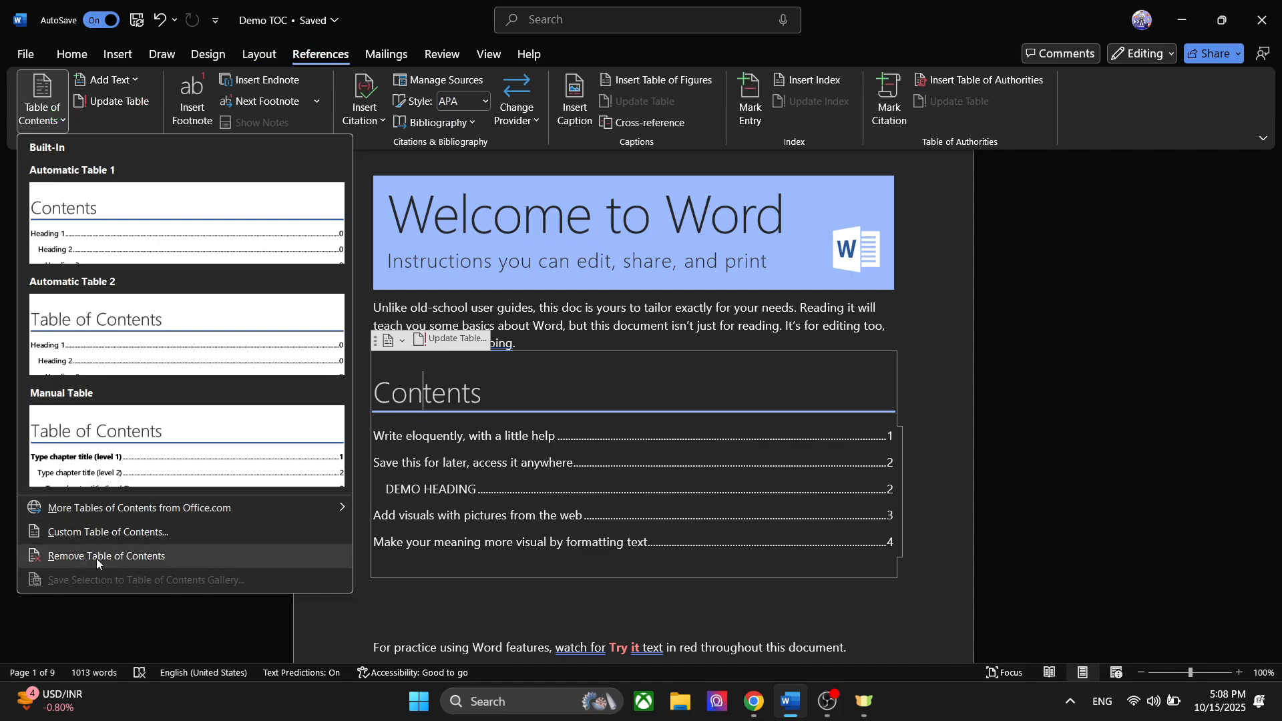
click(110, 558)
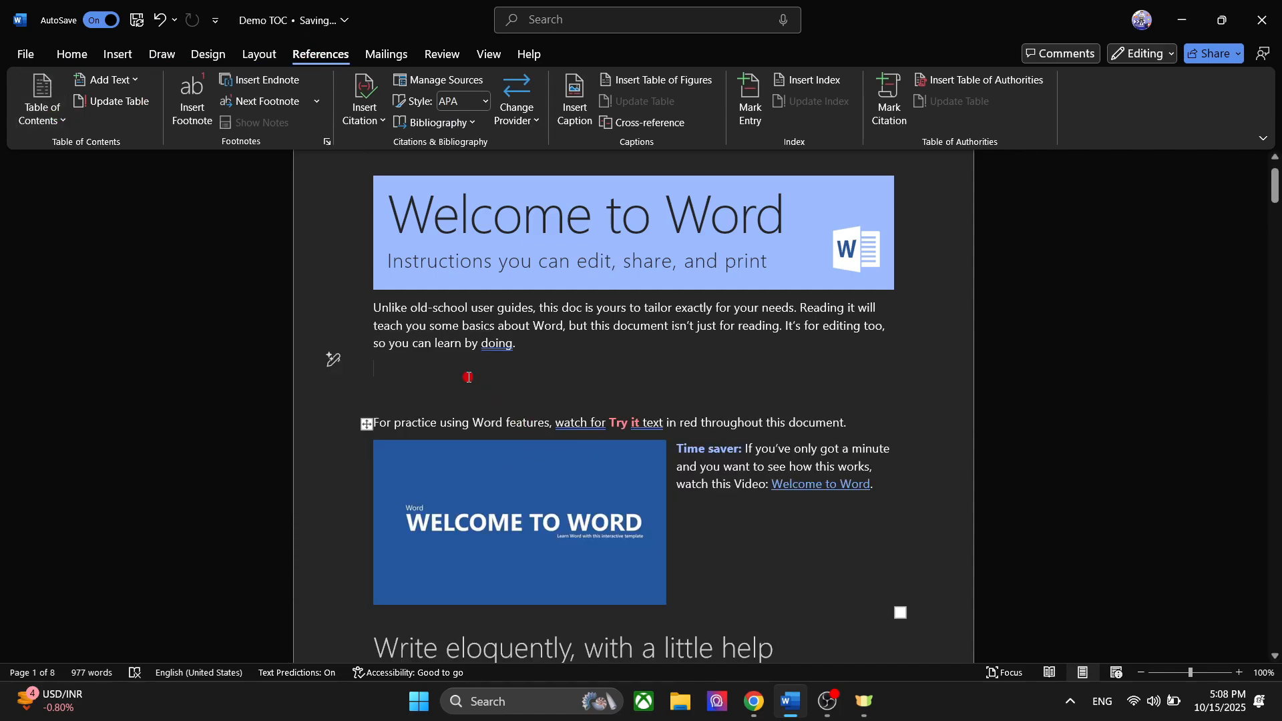
- Insert a Manual Table of contents below the introduction and select its first level 1 chapter line
click(46, 122)
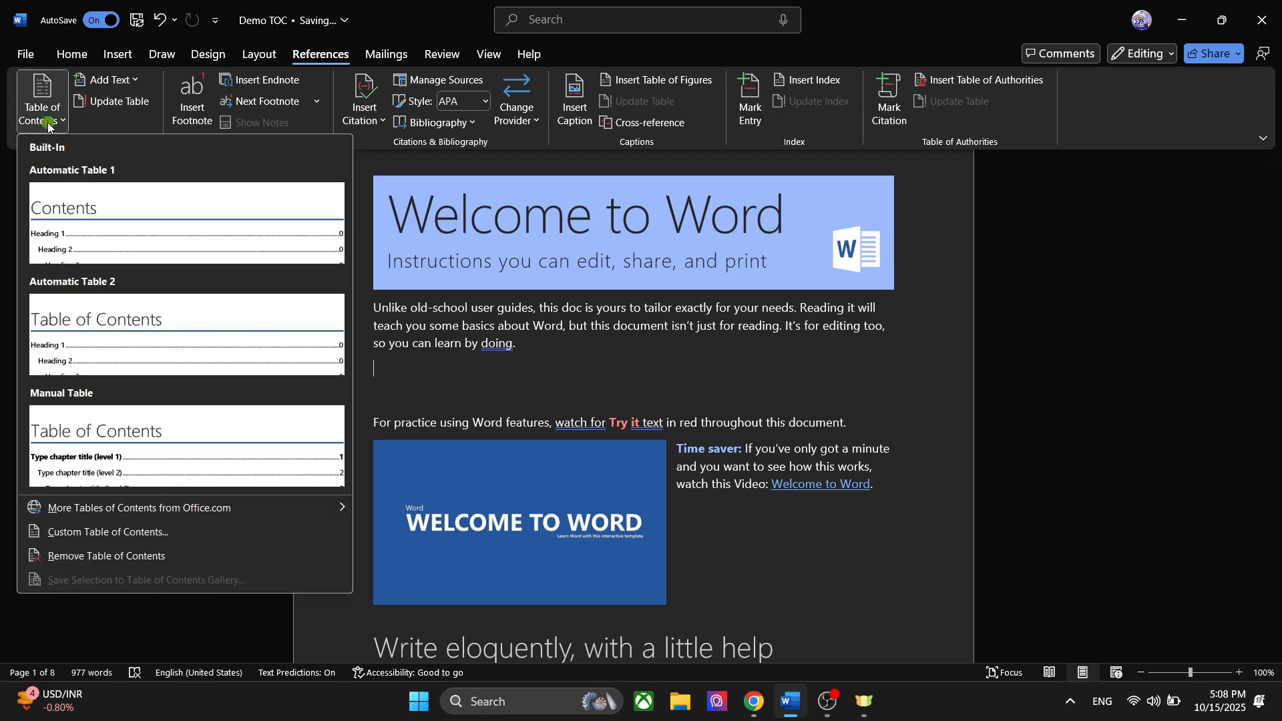
click(153, 445)
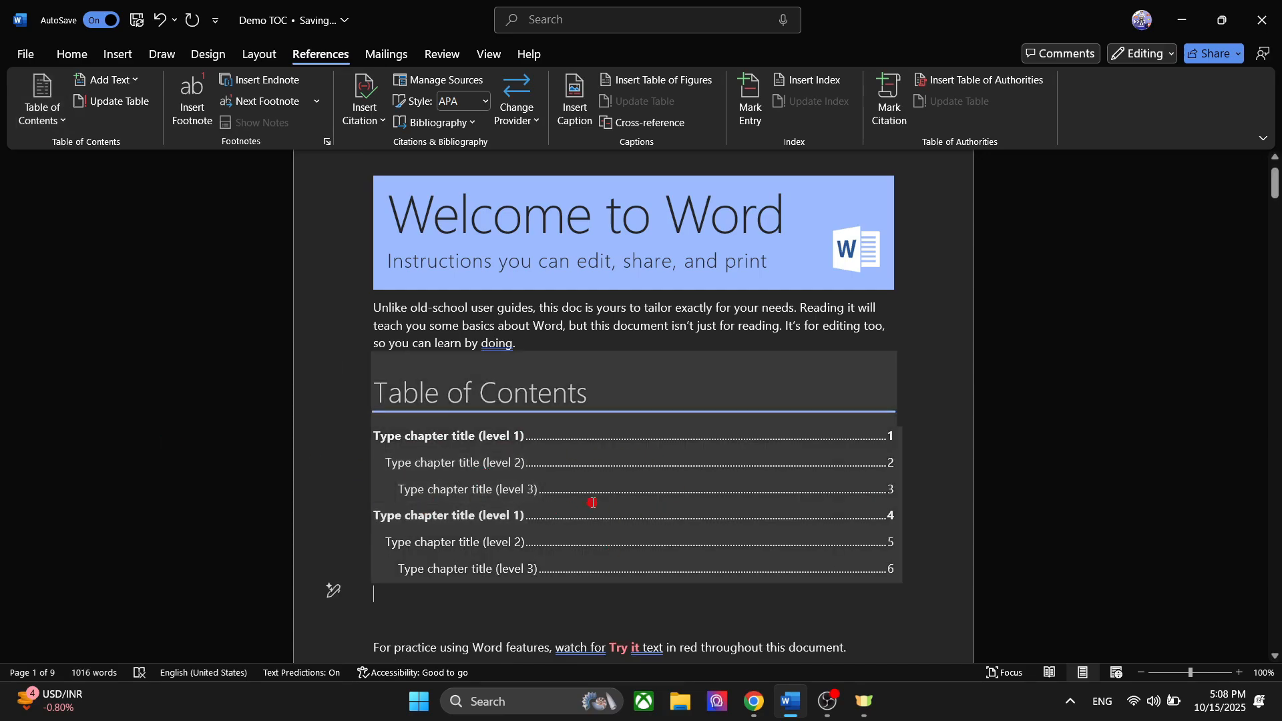
triple_click(454, 435)
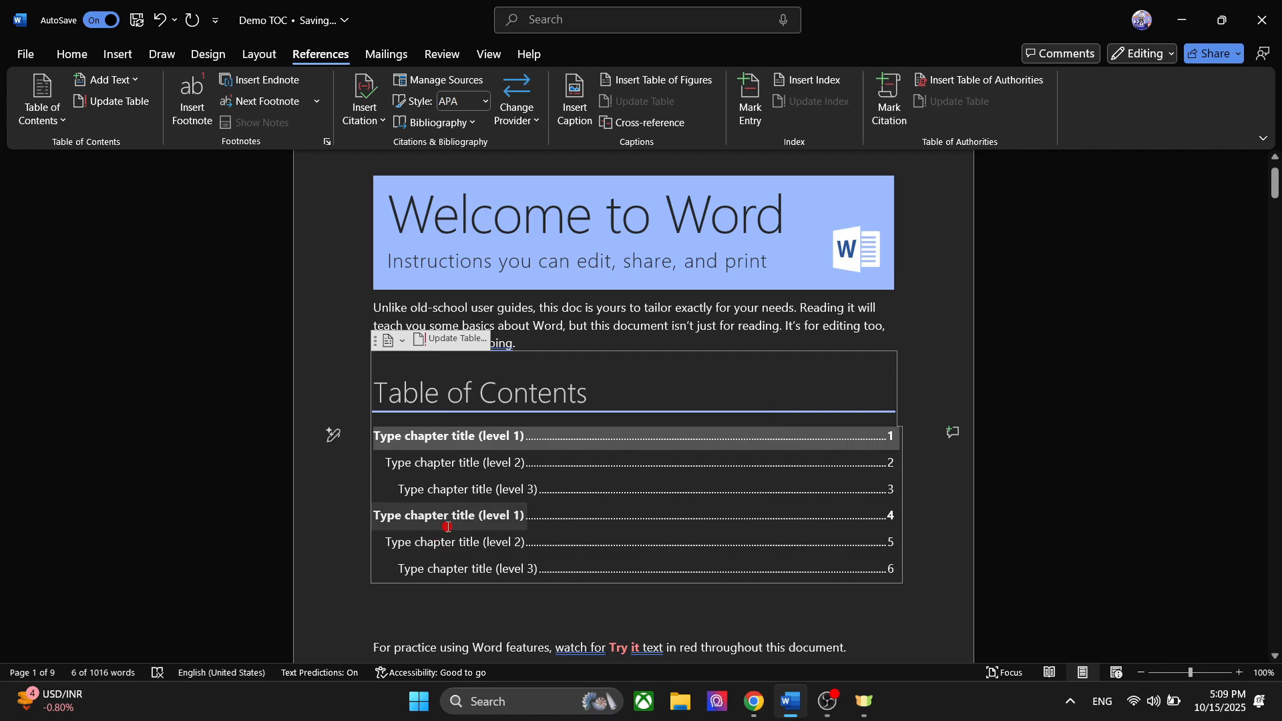
- Remove the manual table of contents below the introduction and open the custom table of contents settings
click(378, 343)
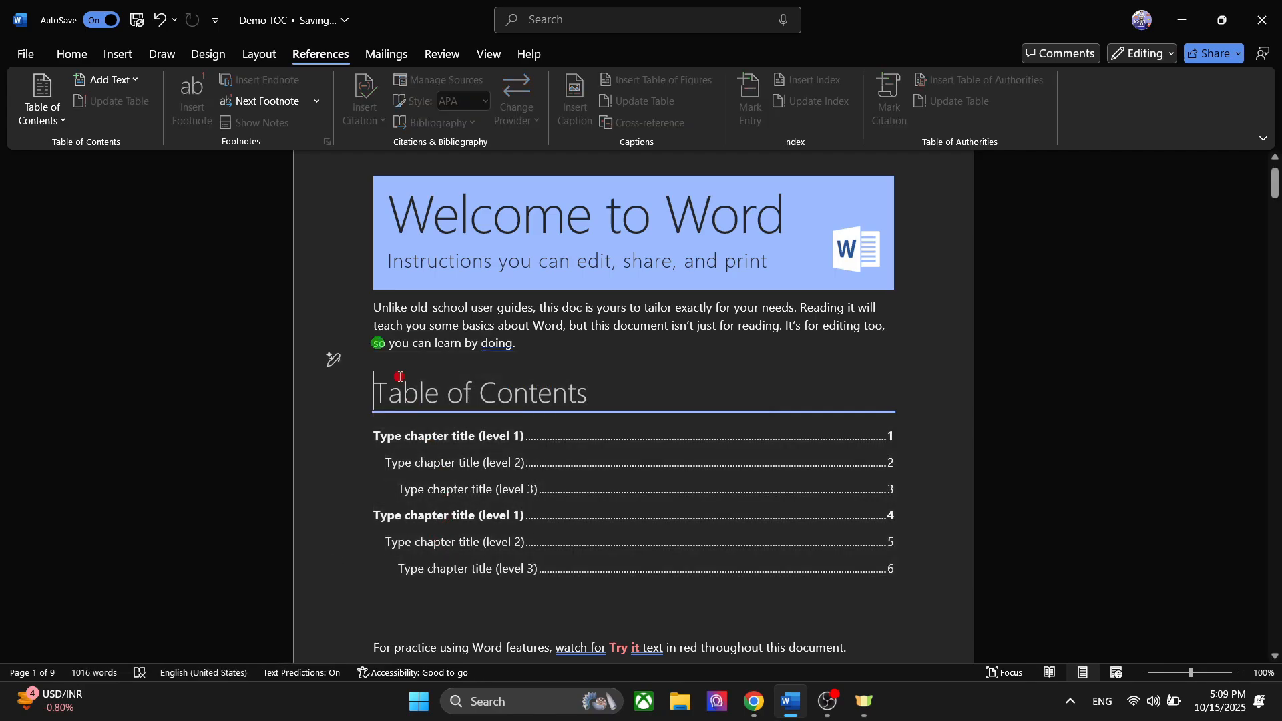
click(403, 425)
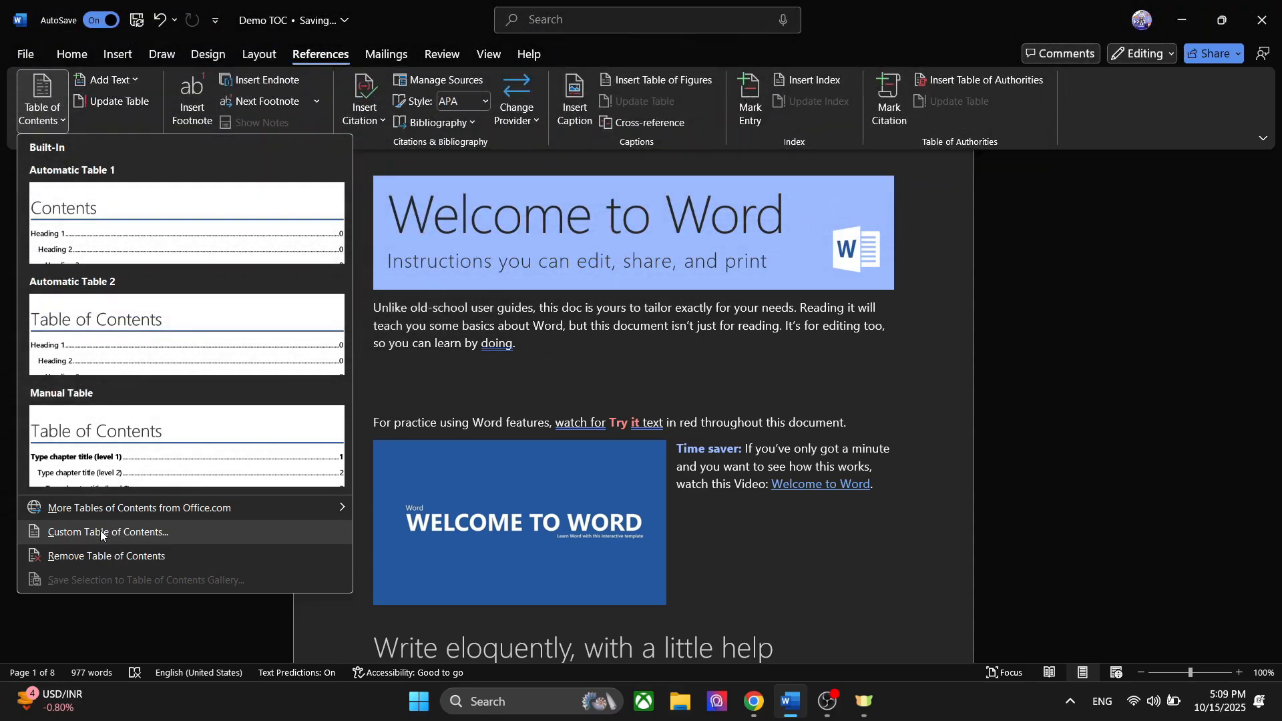
click(117, 531)
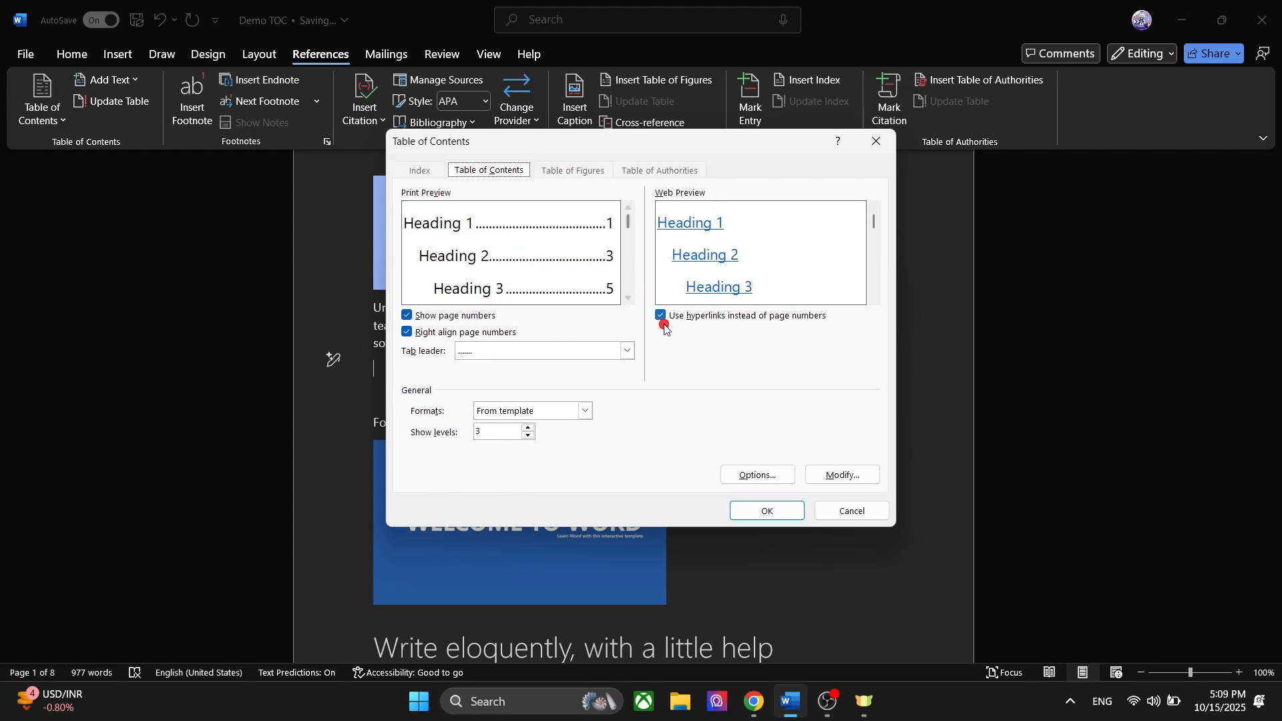
- Switch the display of page numbers and their right alignment off and back on to compare the preview
click(408, 315)
click(408, 315)
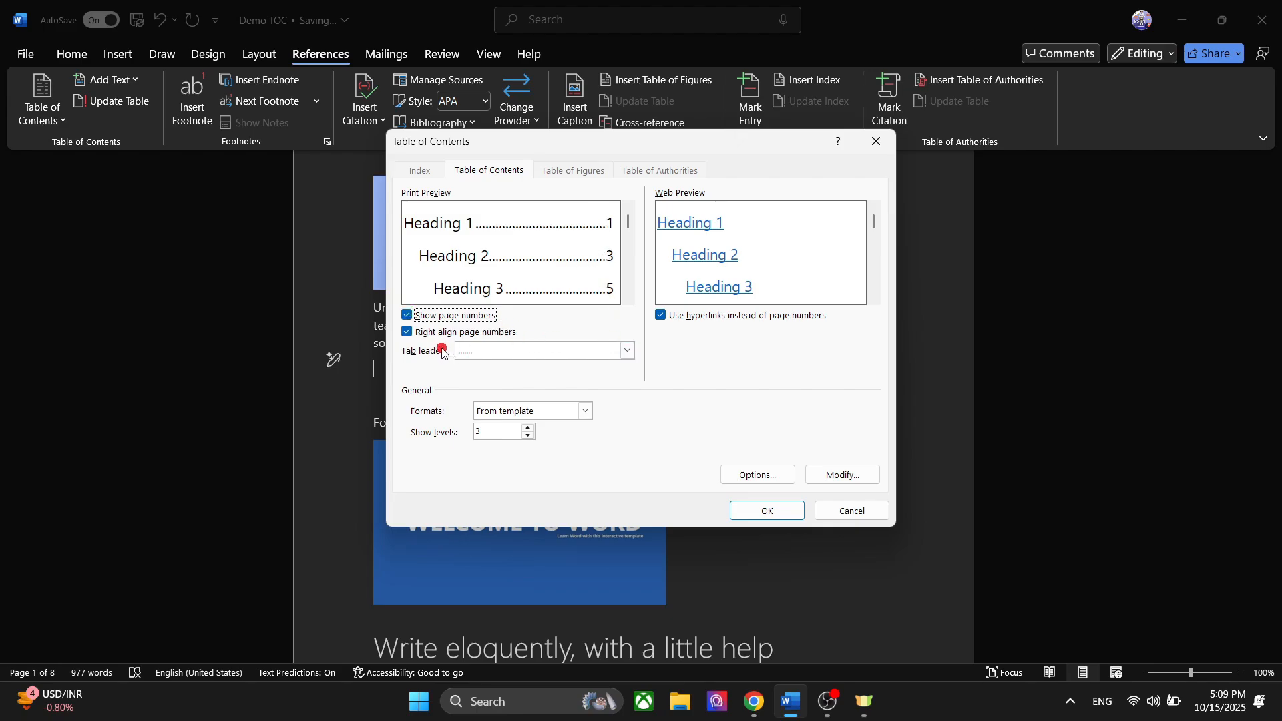
click(408, 332)
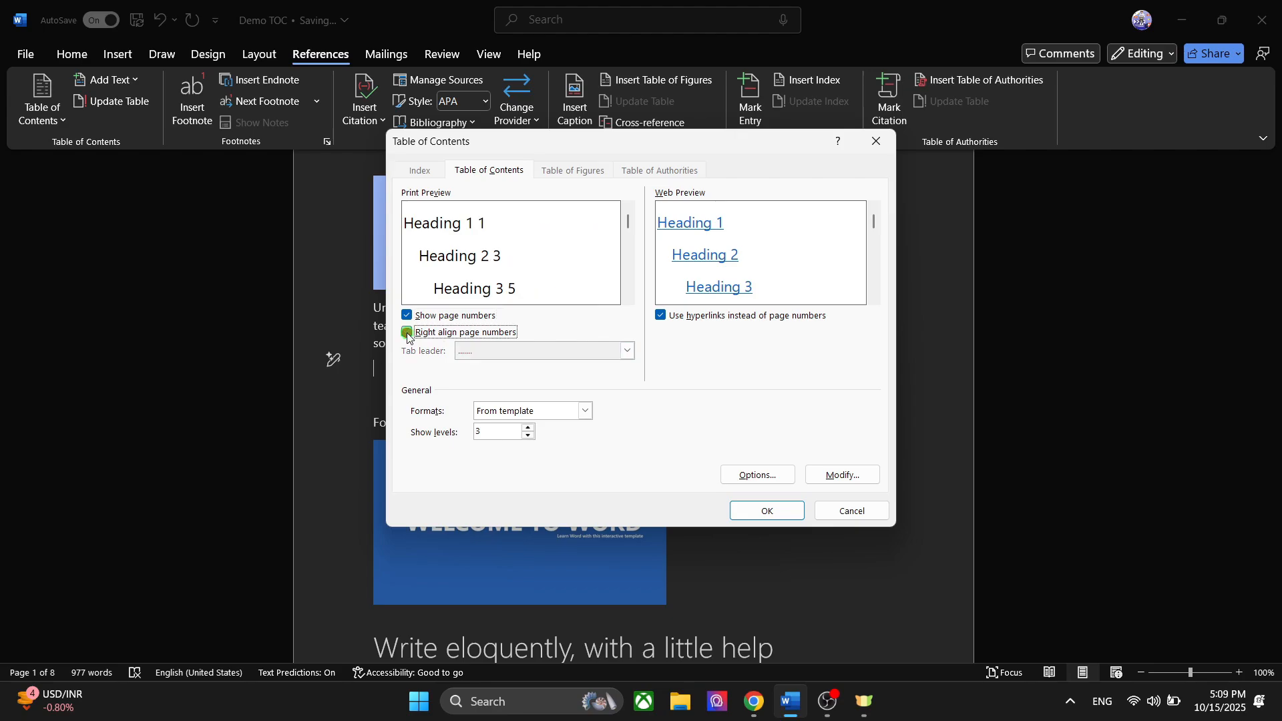
click(407, 333)
click(408, 333)
click(408, 333)
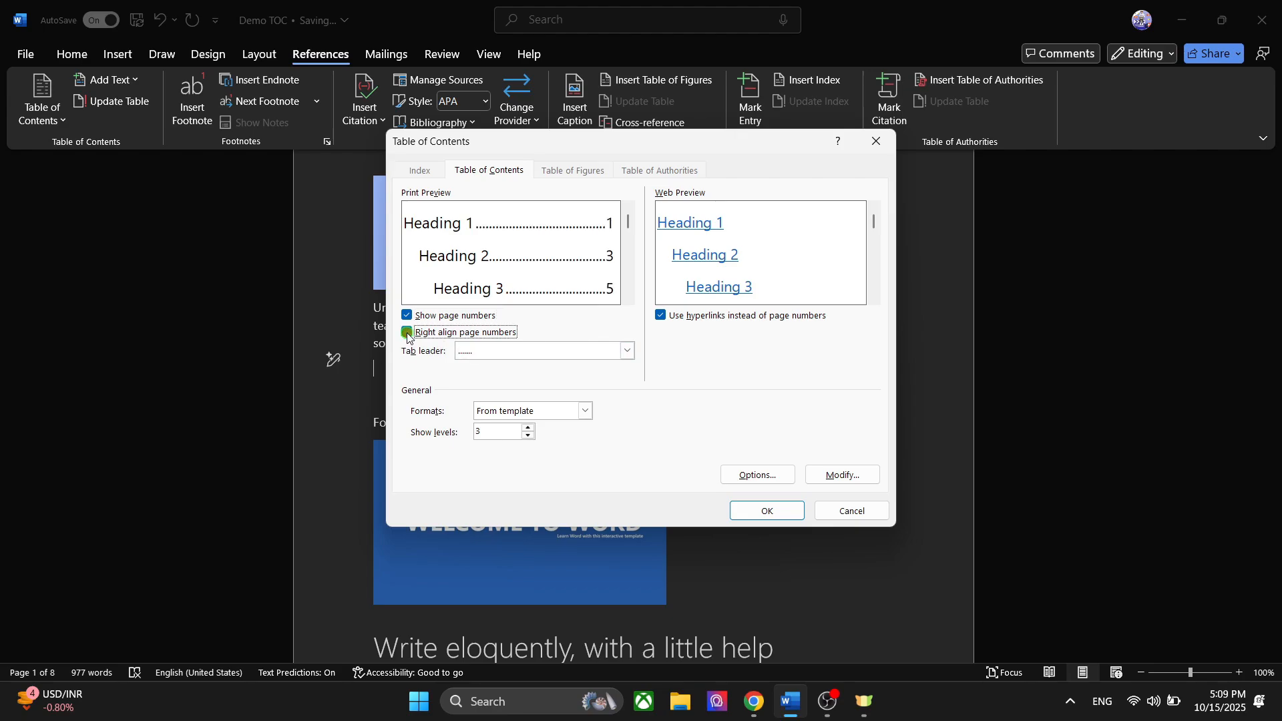
- Try the dashed, dotted, solid line and (none) tab leaders for the custom table of contents
click(626, 351)
click(553, 391)
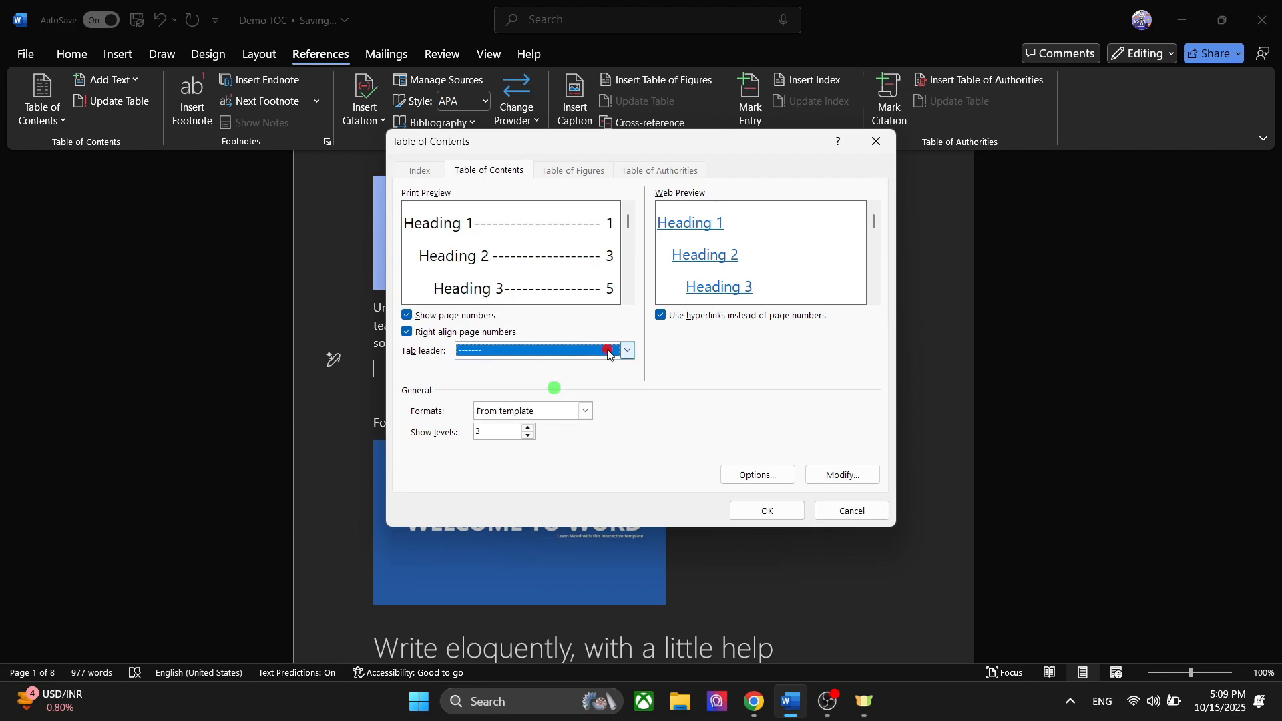
click(612, 354)
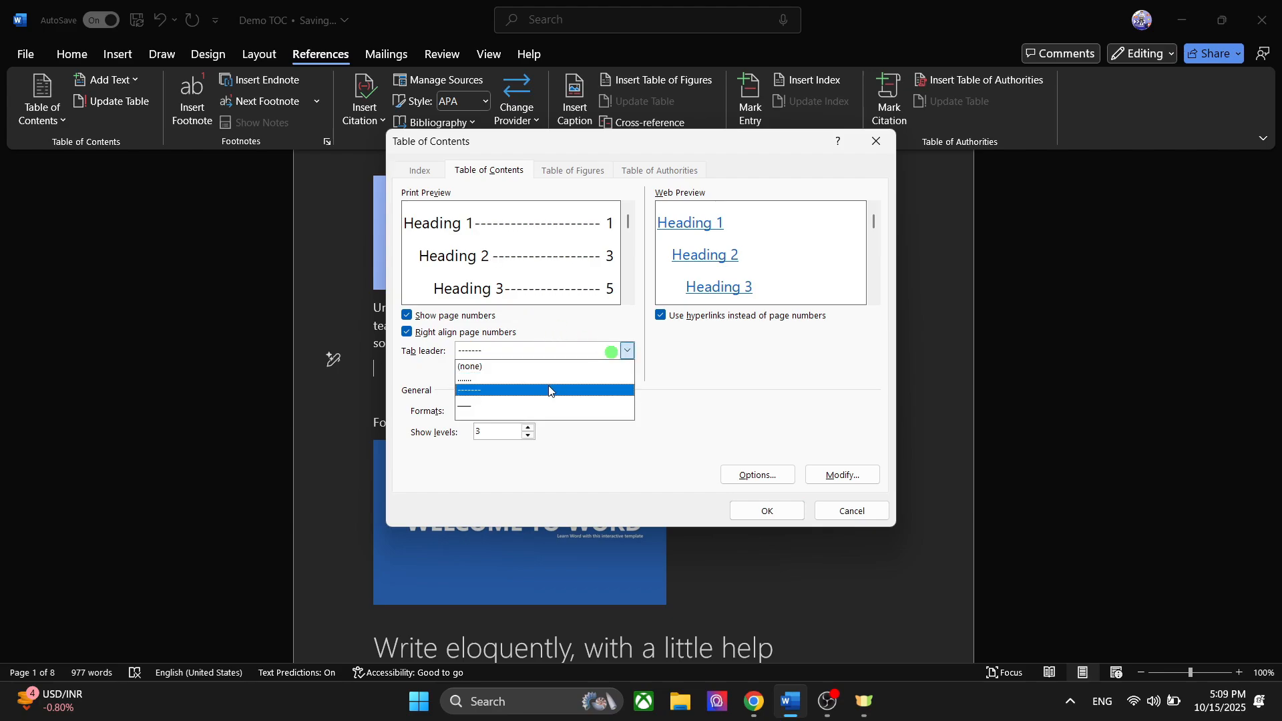
click(535, 376)
click(627, 351)
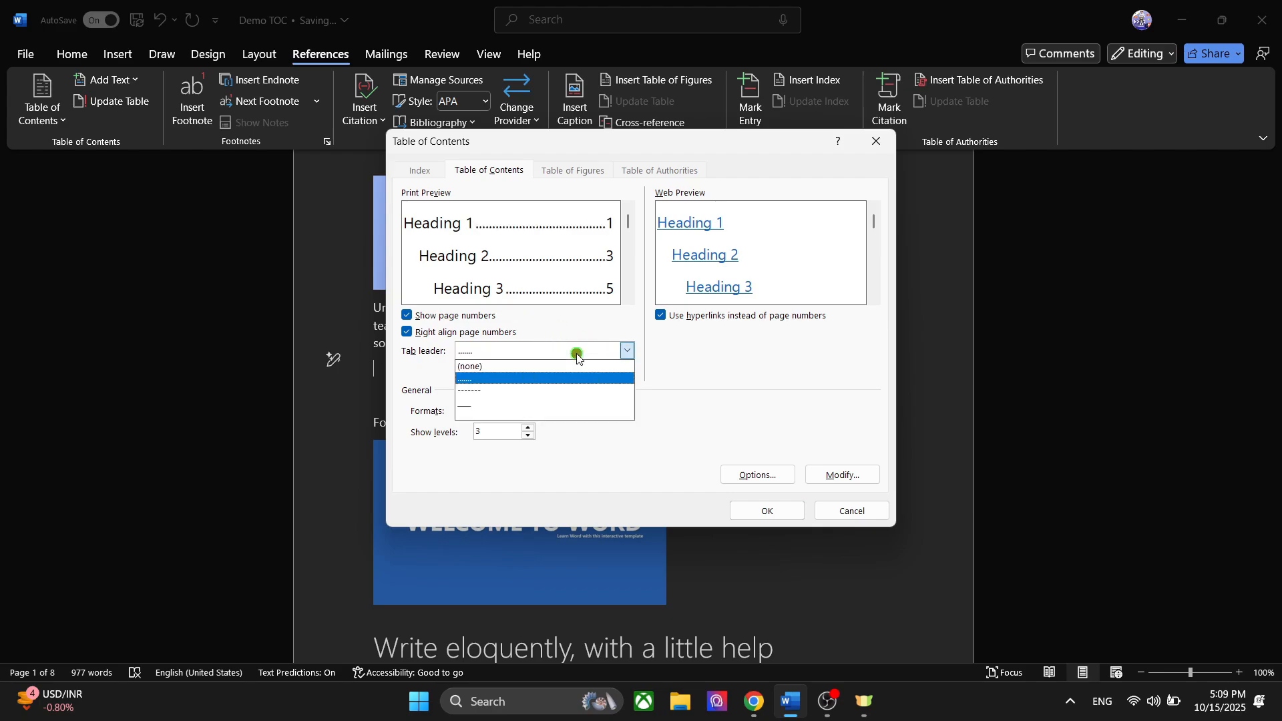
click(526, 404)
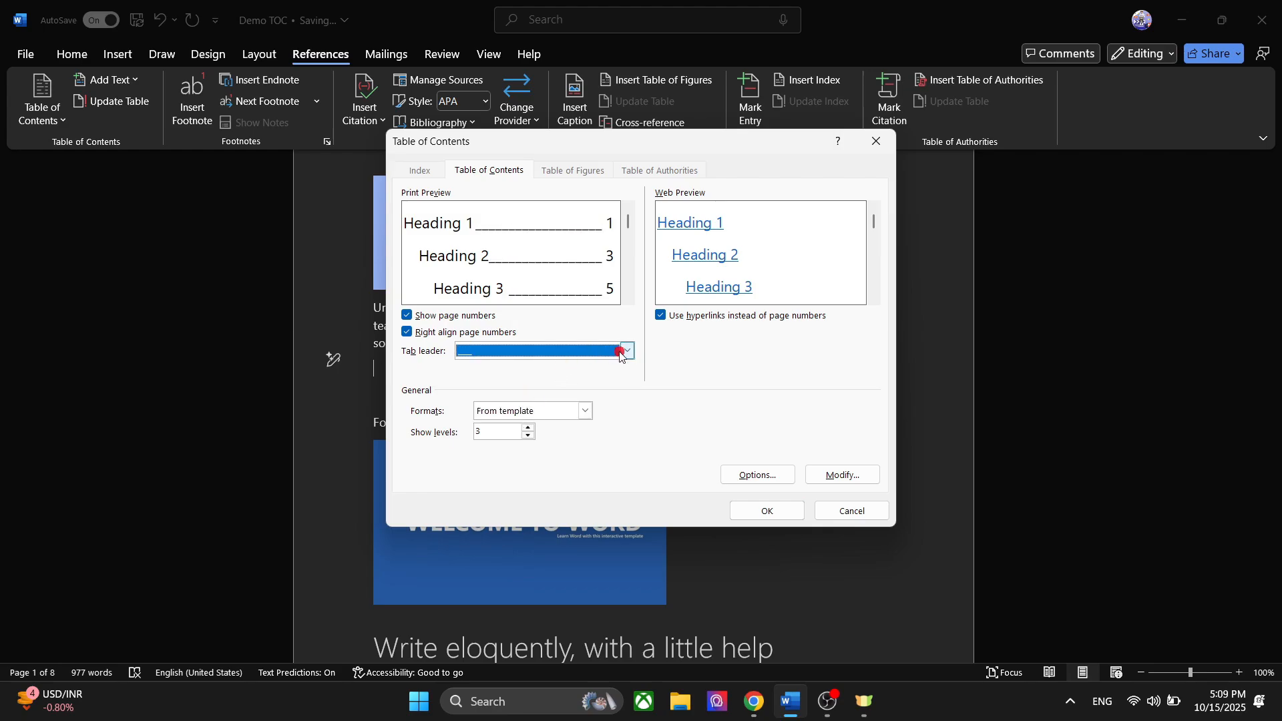
click(626, 351)
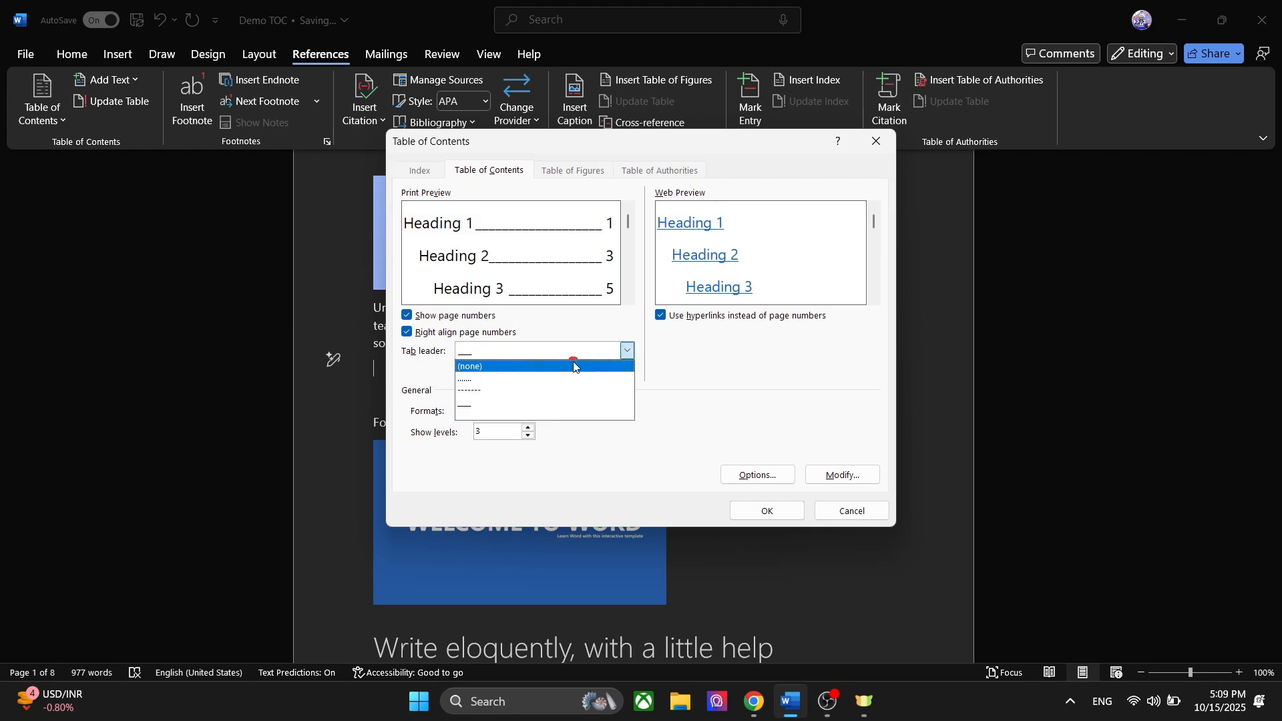
click(547, 367)
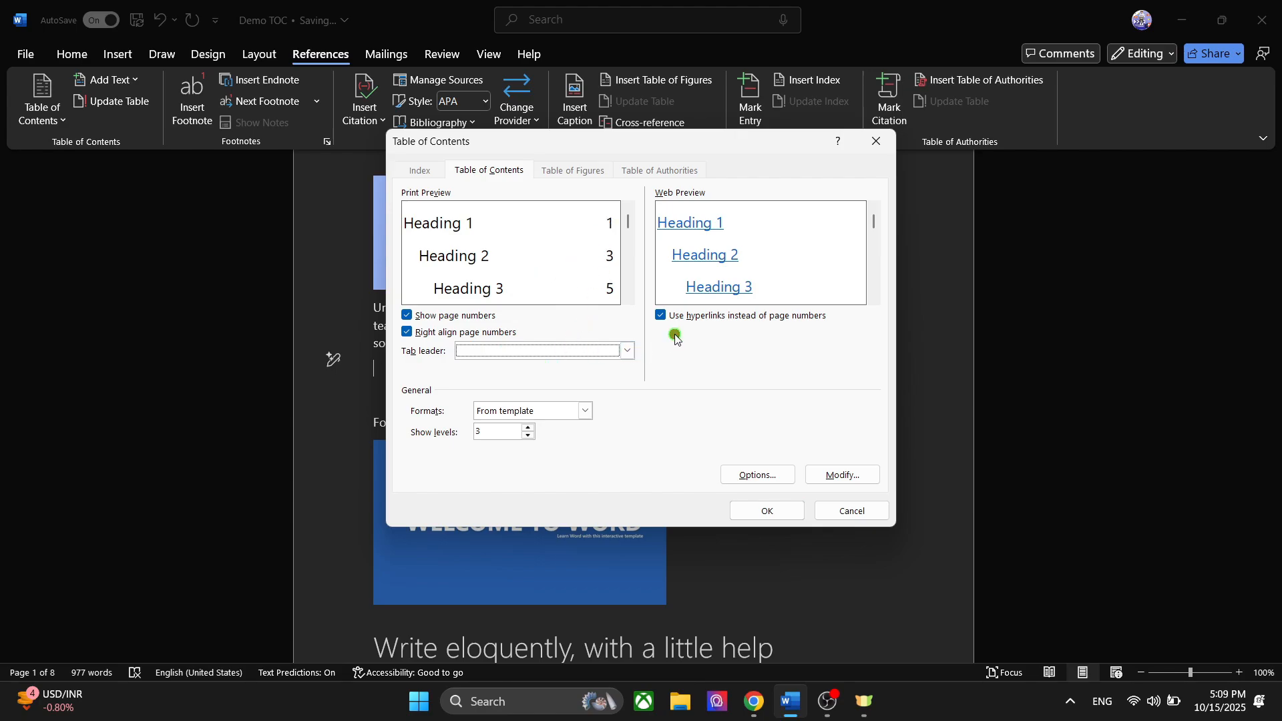
- Turn off the use of hyperlinks instead of page numbers in the web version of the table
click(661, 316)
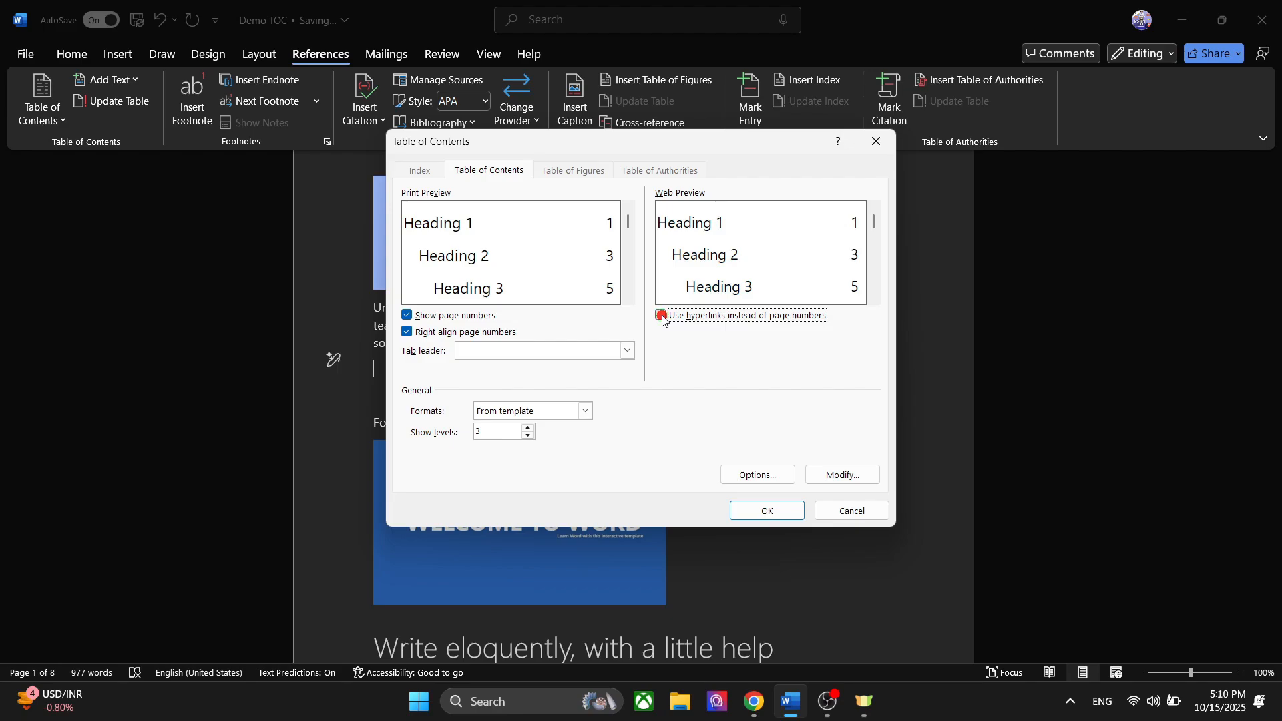
click(662, 315)
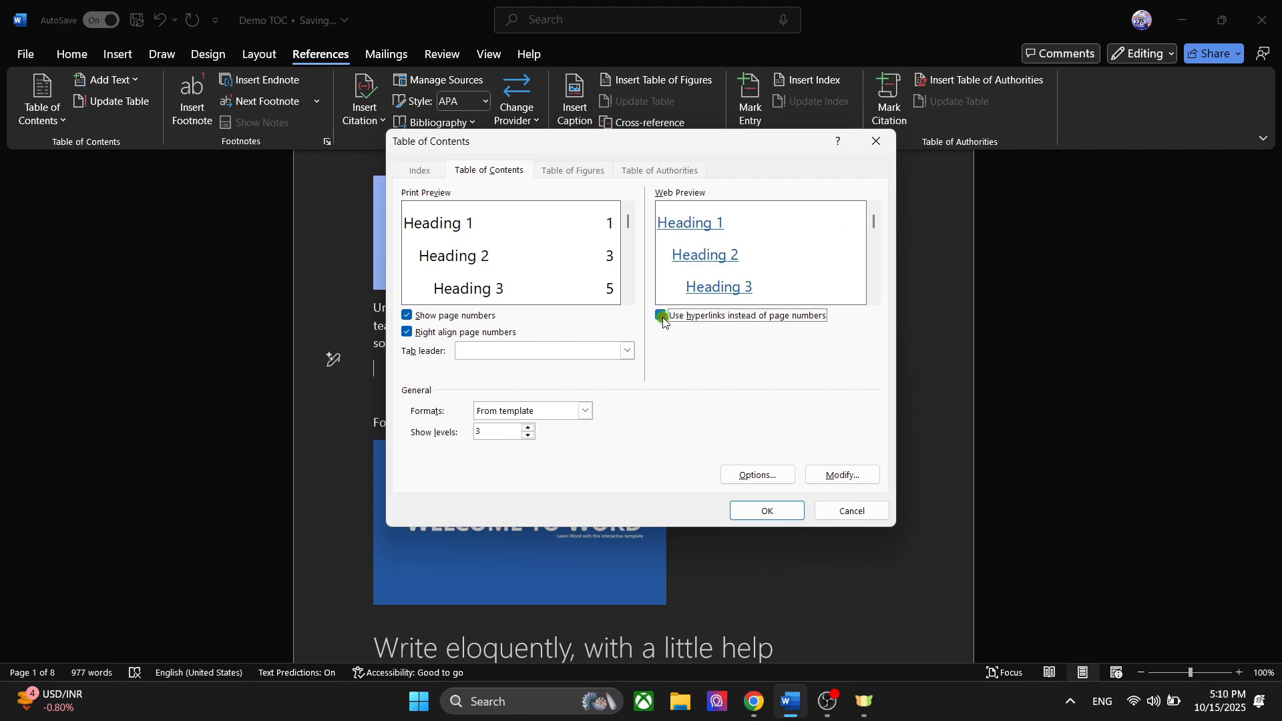
click(660, 316)
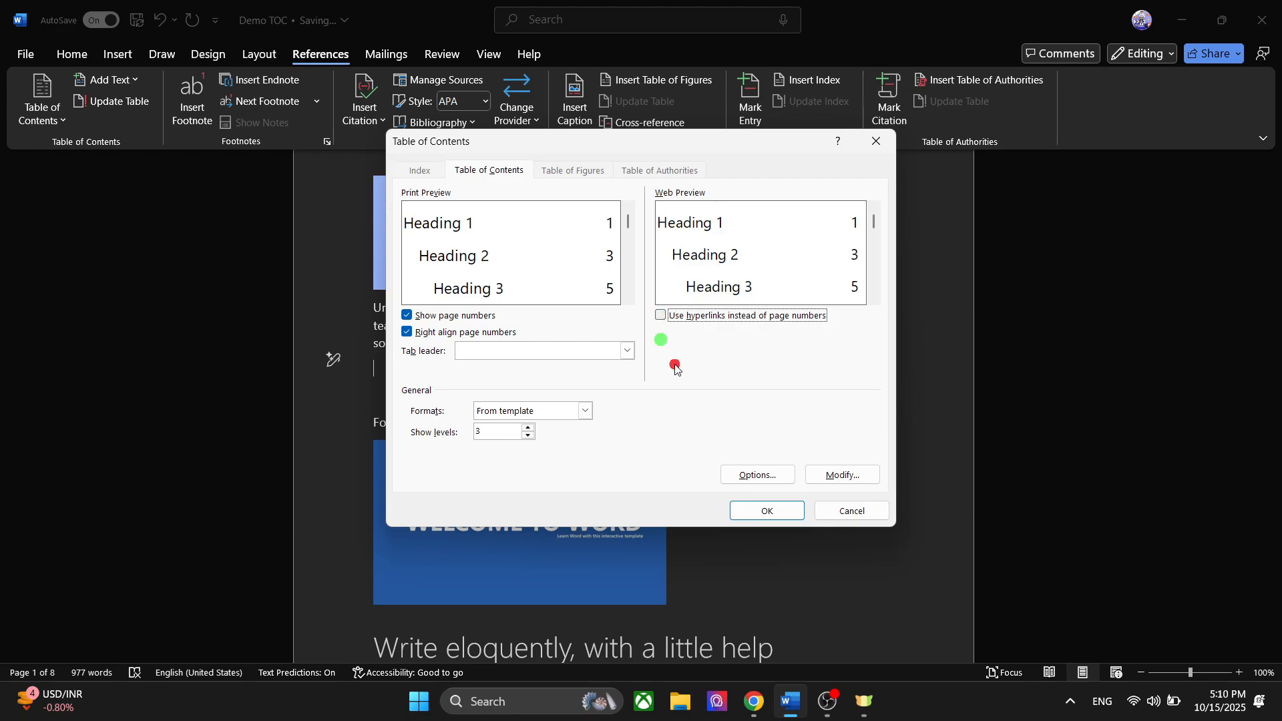
- Try the Distinctive, Fancy and Modern formats for the table of contents, and return it to From template
click(590, 409)
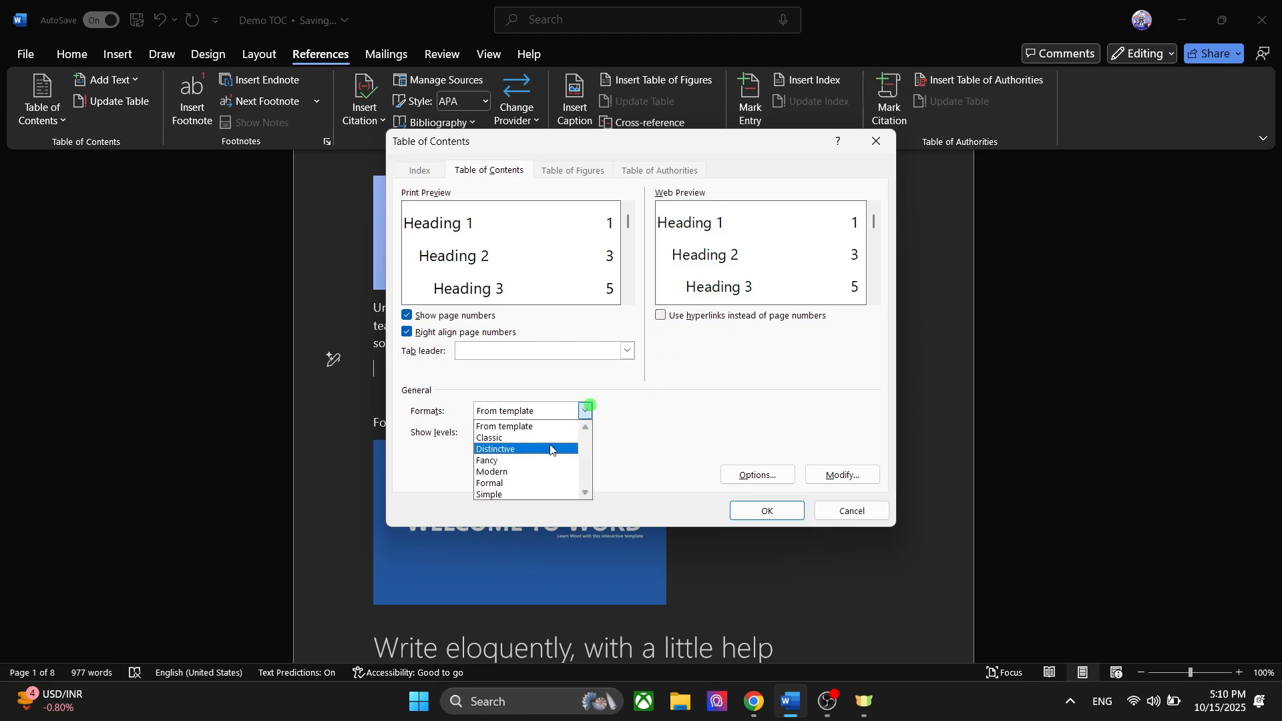
click(551, 449)
click(585, 412)
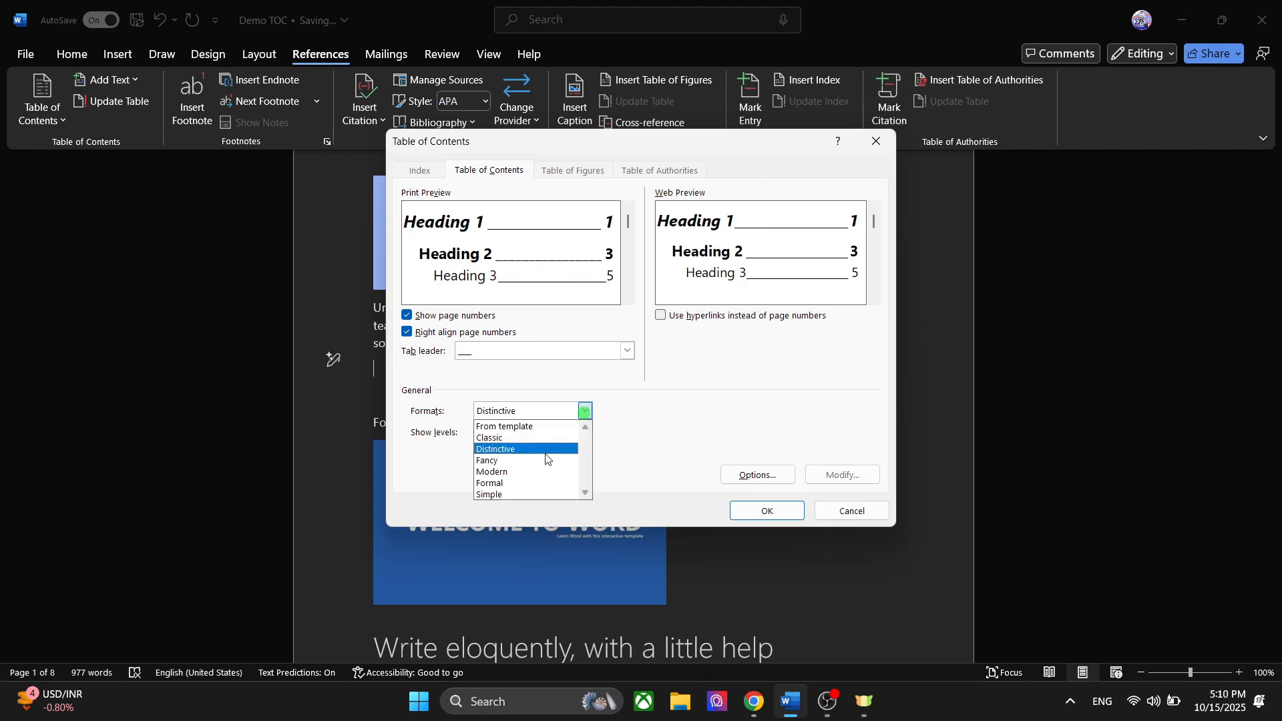
click(538, 460)
click(591, 412)
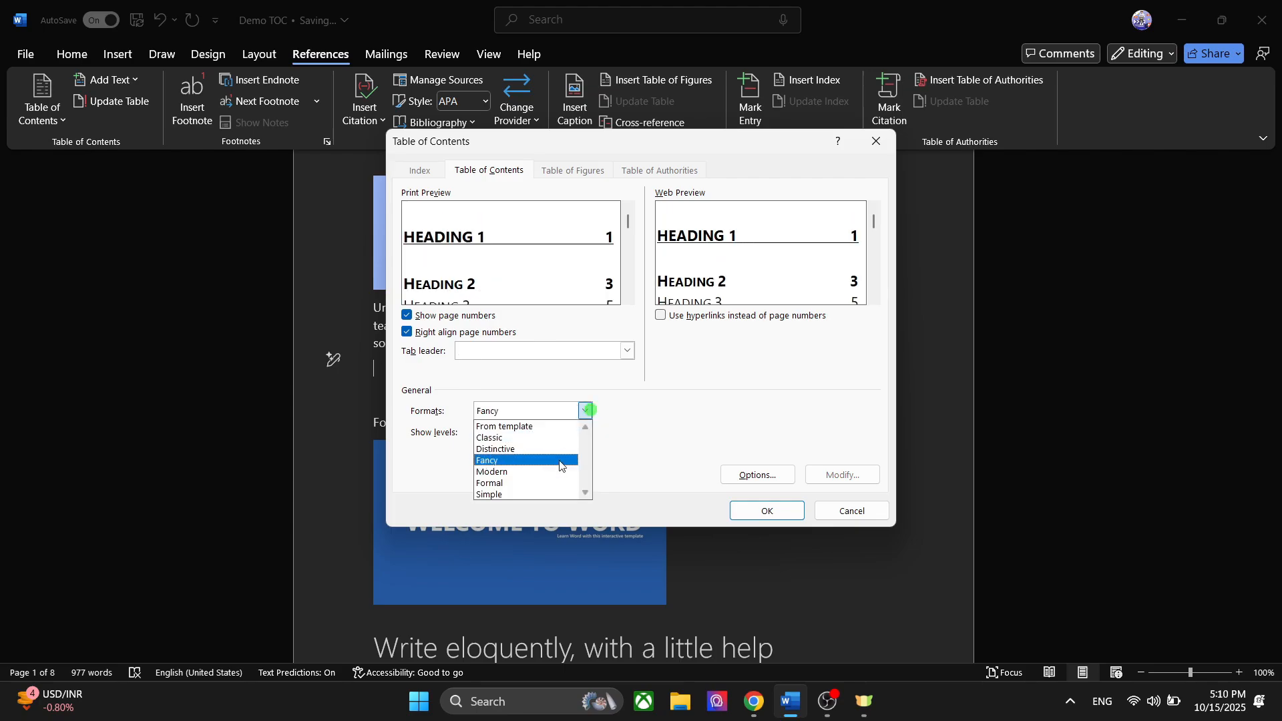
click(556, 471)
click(587, 414)
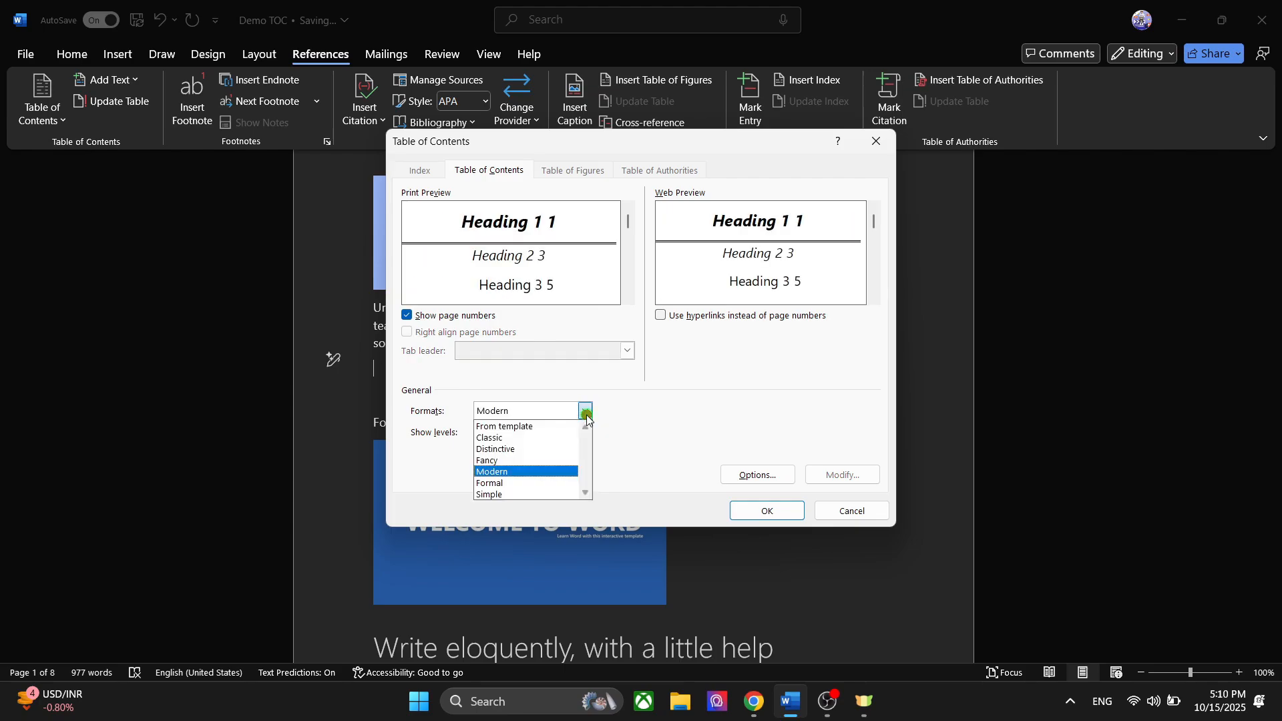
click(546, 473)
click(594, 409)
click(532, 421)
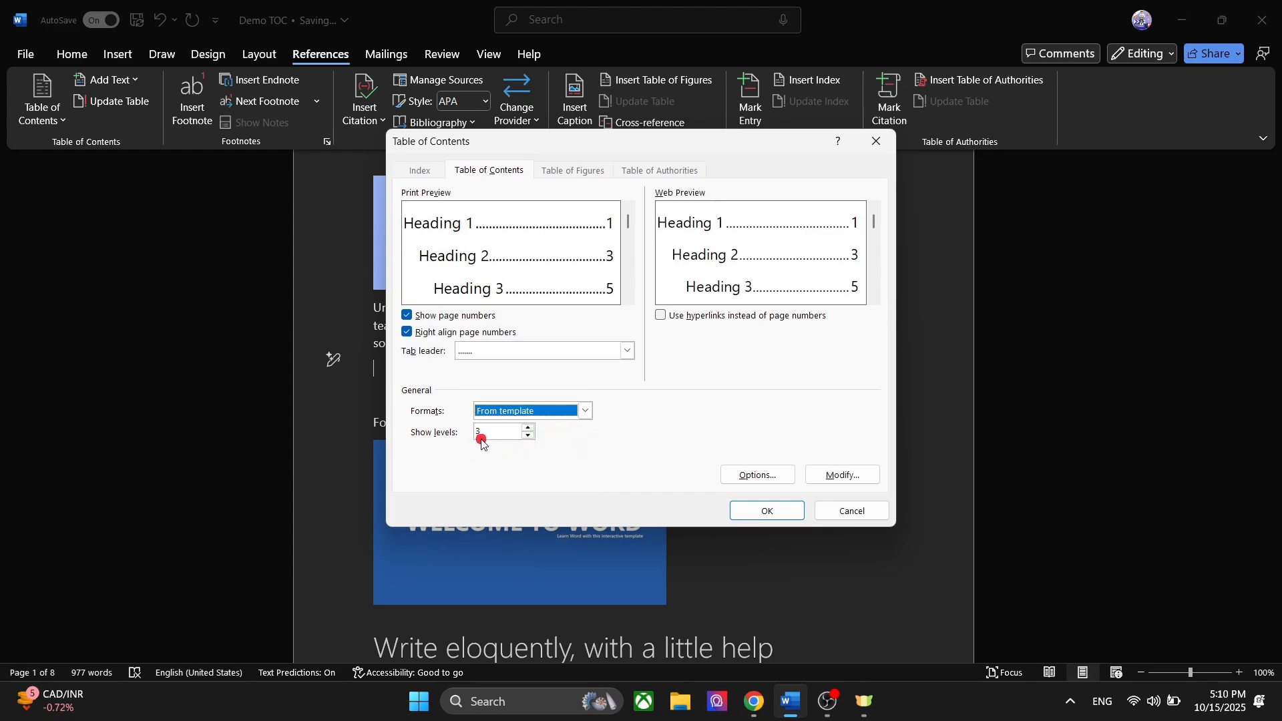
- Set the number of levels shown to 4 and look at the table of contents options without changing them
click(528, 427)
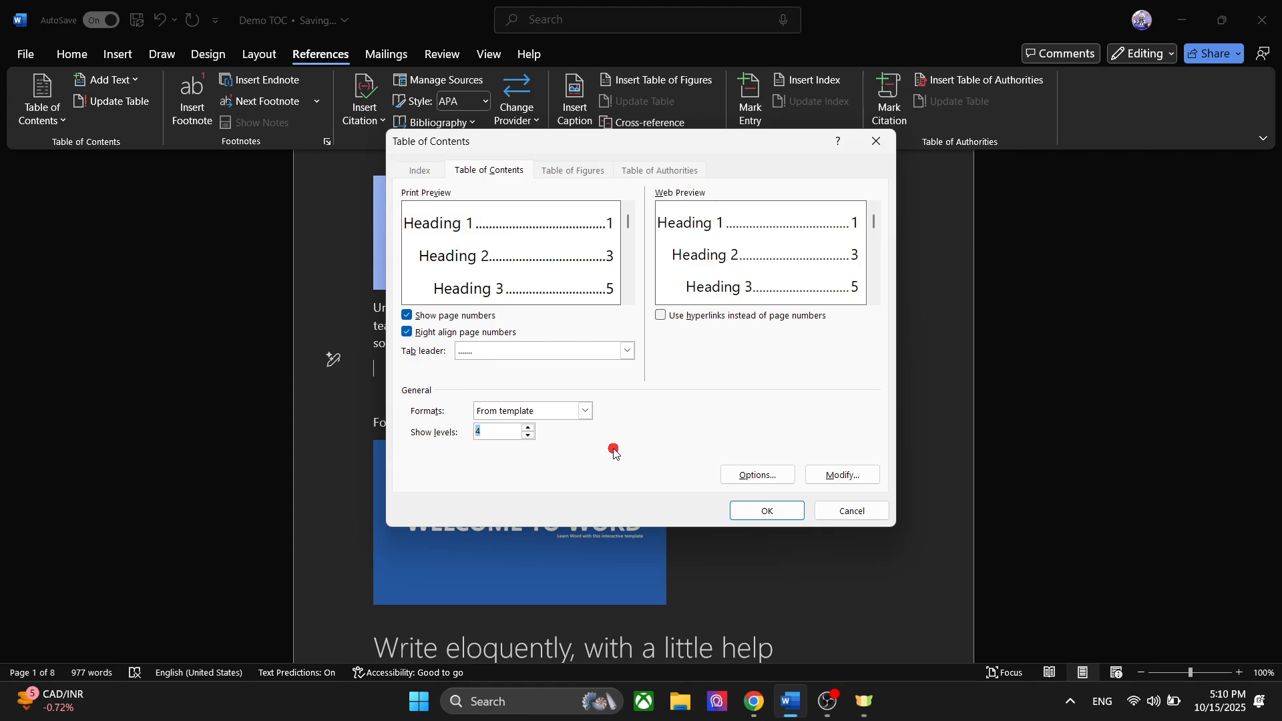
click(528, 429)
click(529, 428)
click(529, 428)
click(499, 428)
click(766, 469)
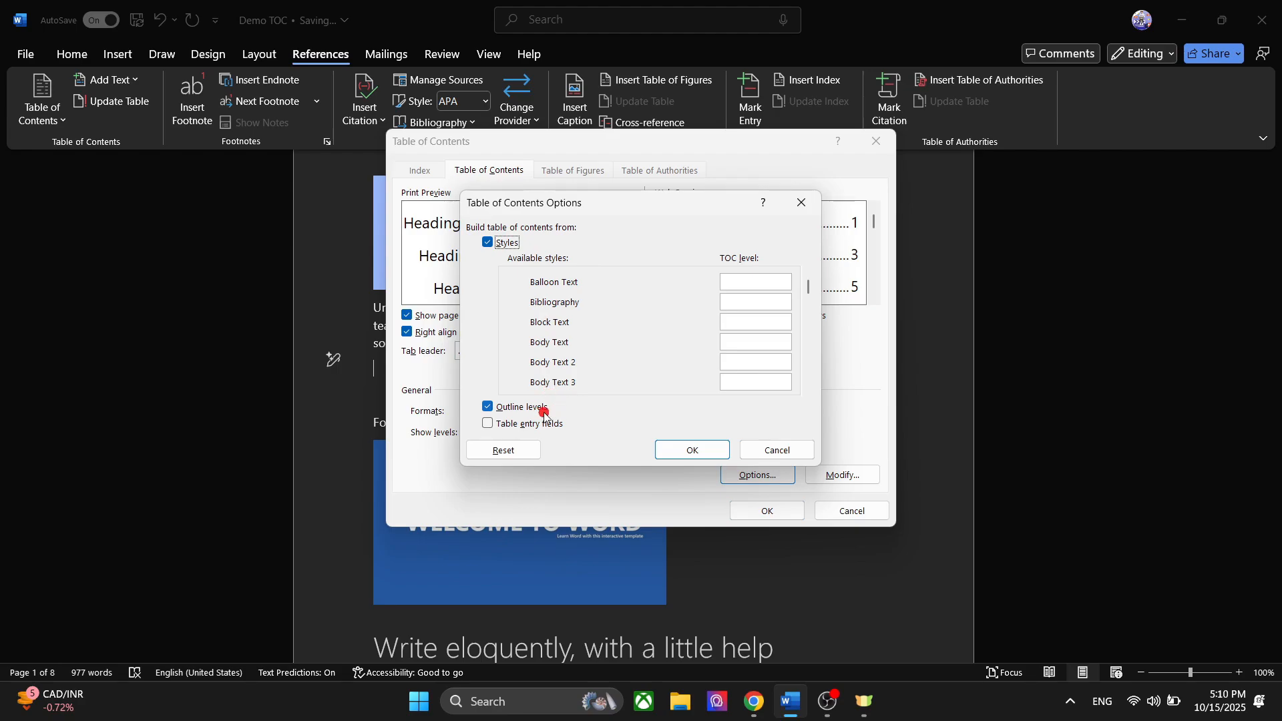
click(761, 450)
- Modify the TOC 5 style so that its font color is the red Accent 2 theme color
click(849, 476)
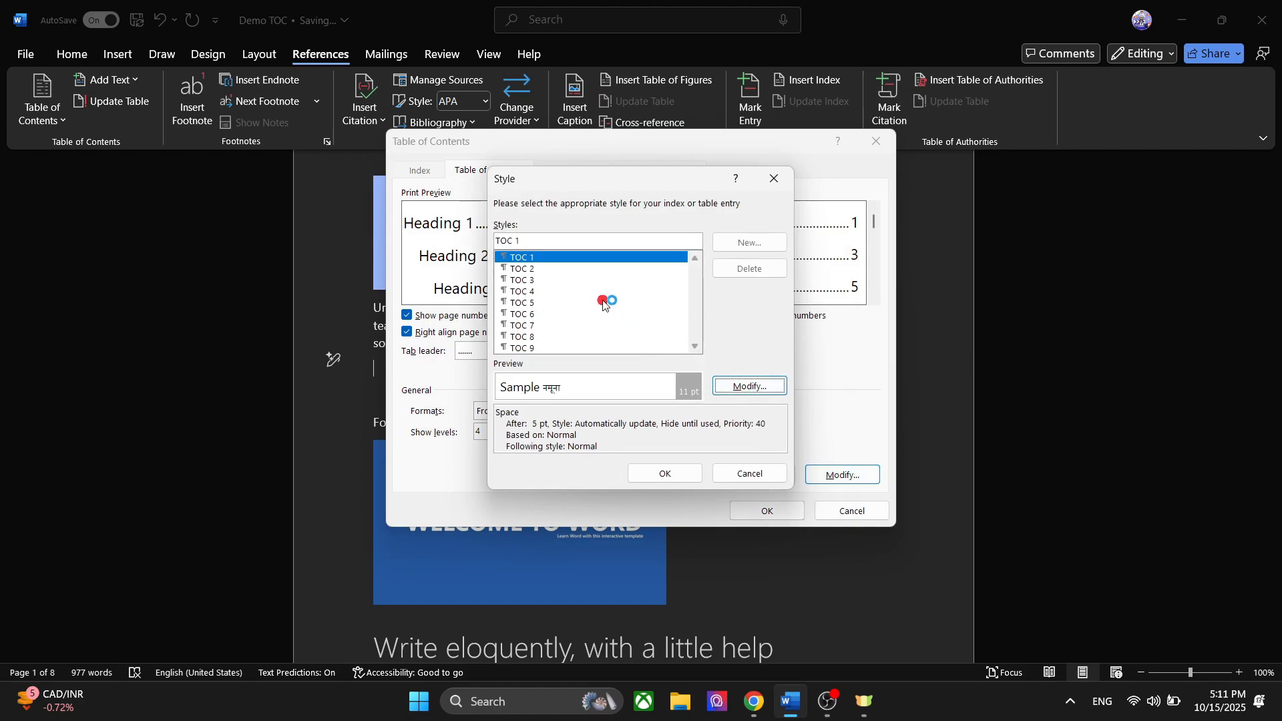
click(574, 304)
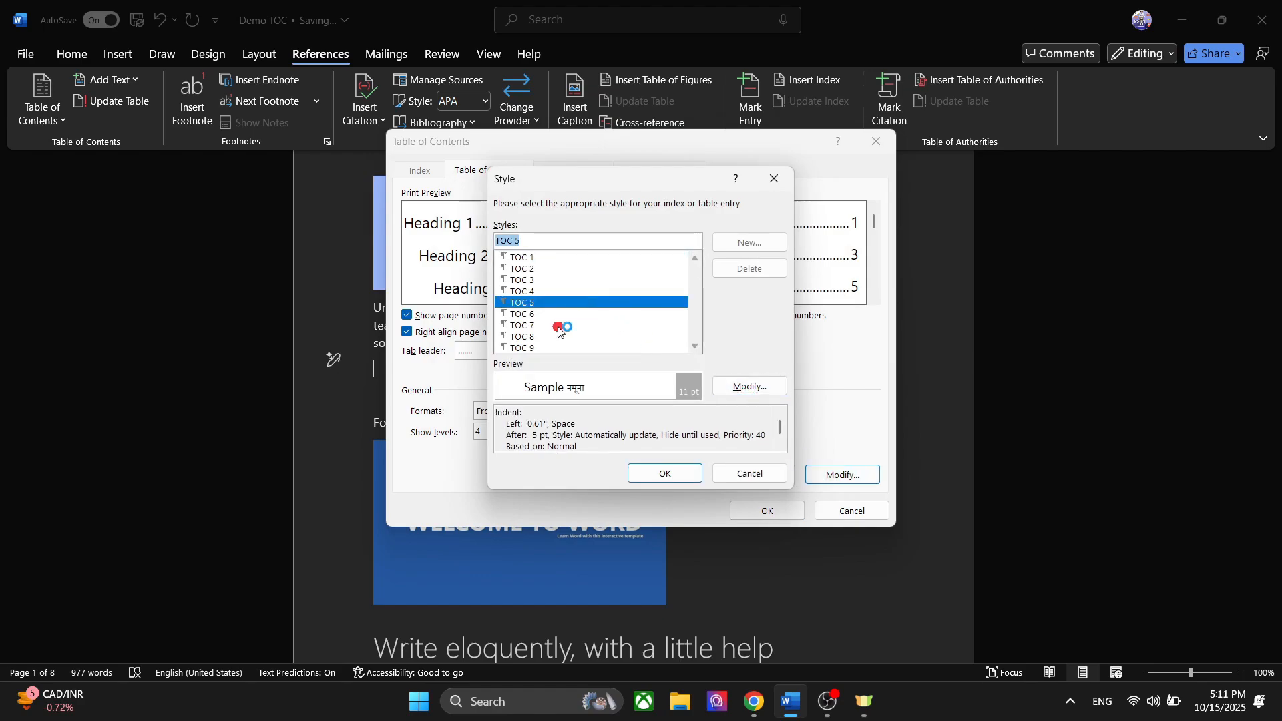
click(559, 326)
click(602, 302)
click(748, 386)
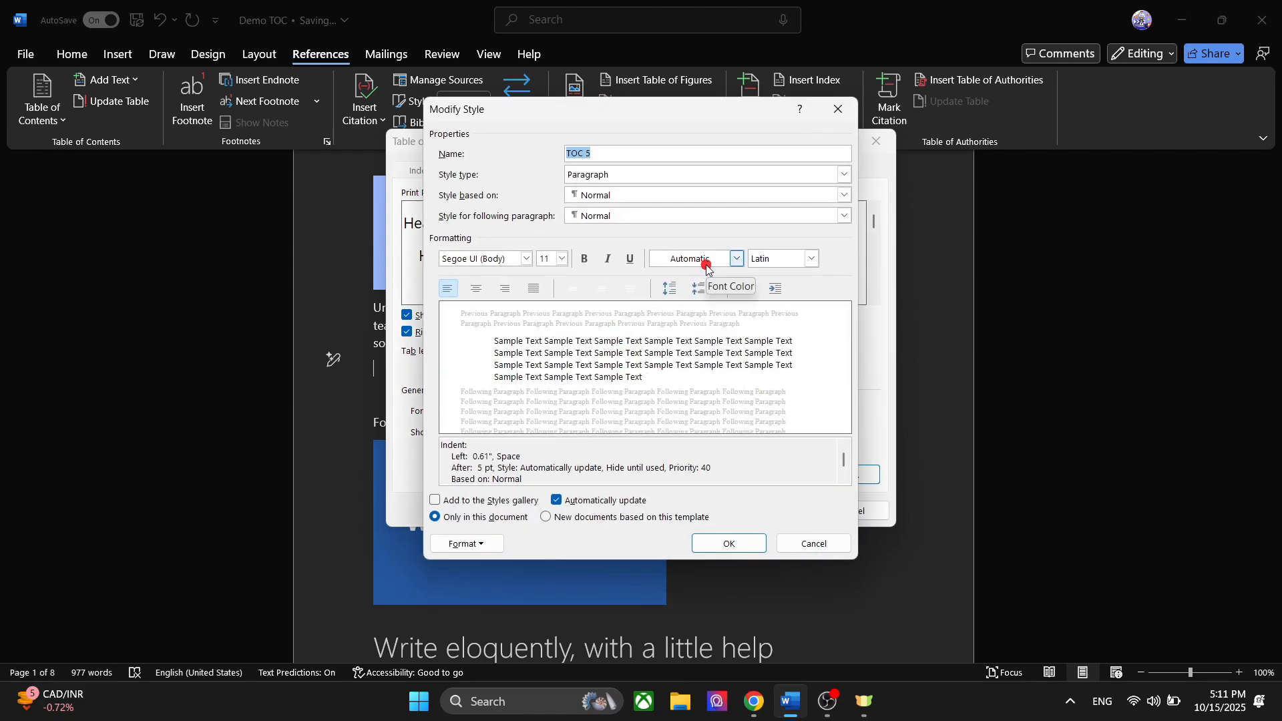
click(737, 259)
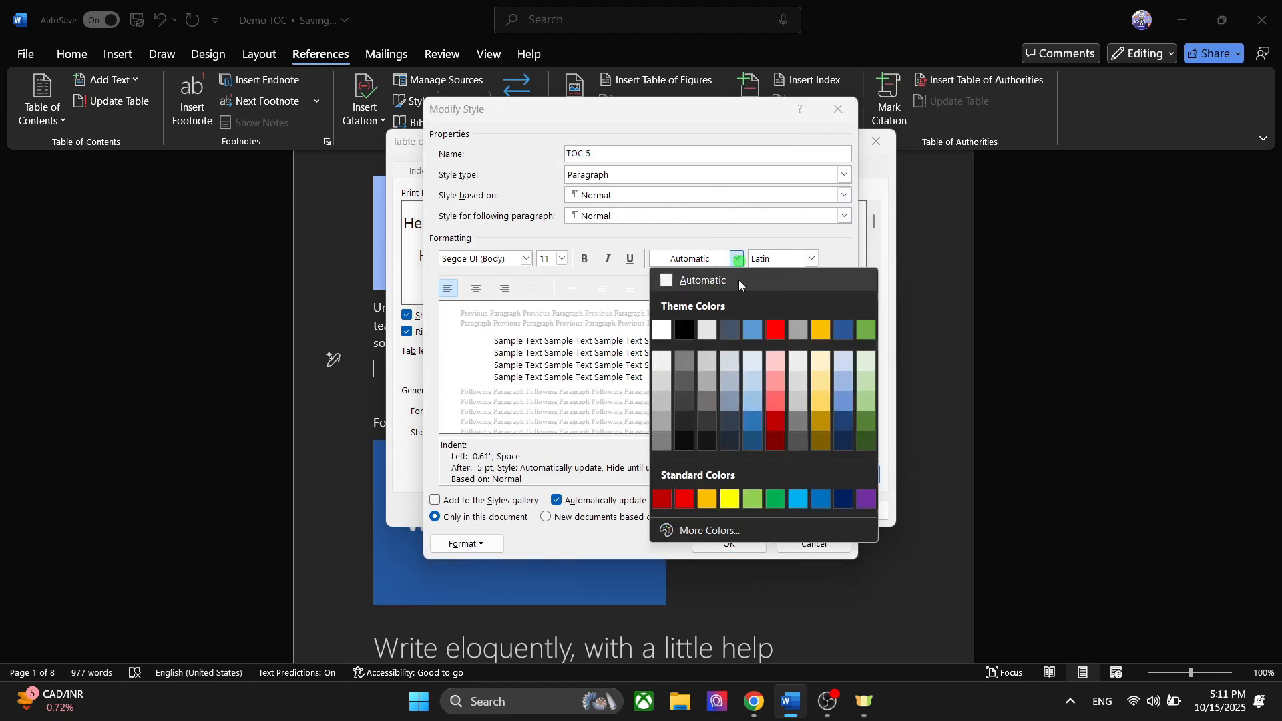
click(776, 330)
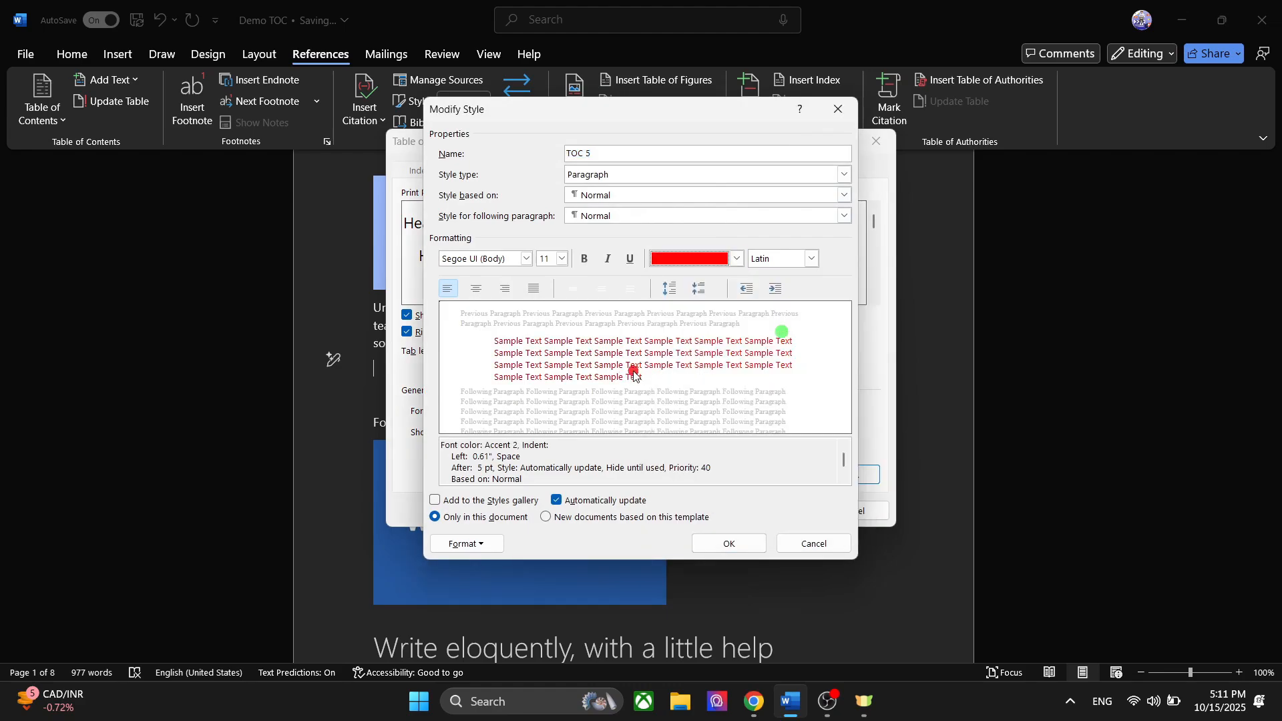
- Set the TOC 5 style's font to Abel at 20 pt and accept the style changes
click(526, 258)
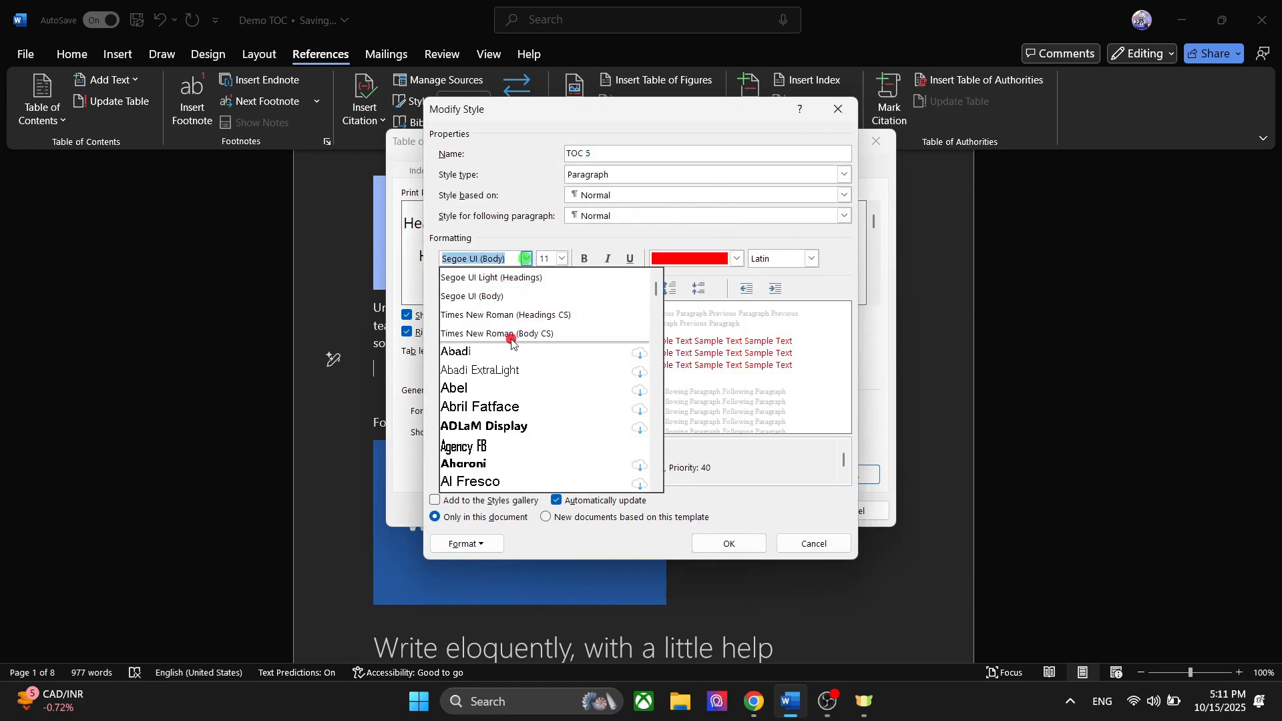
click(508, 382)
click(562, 259)
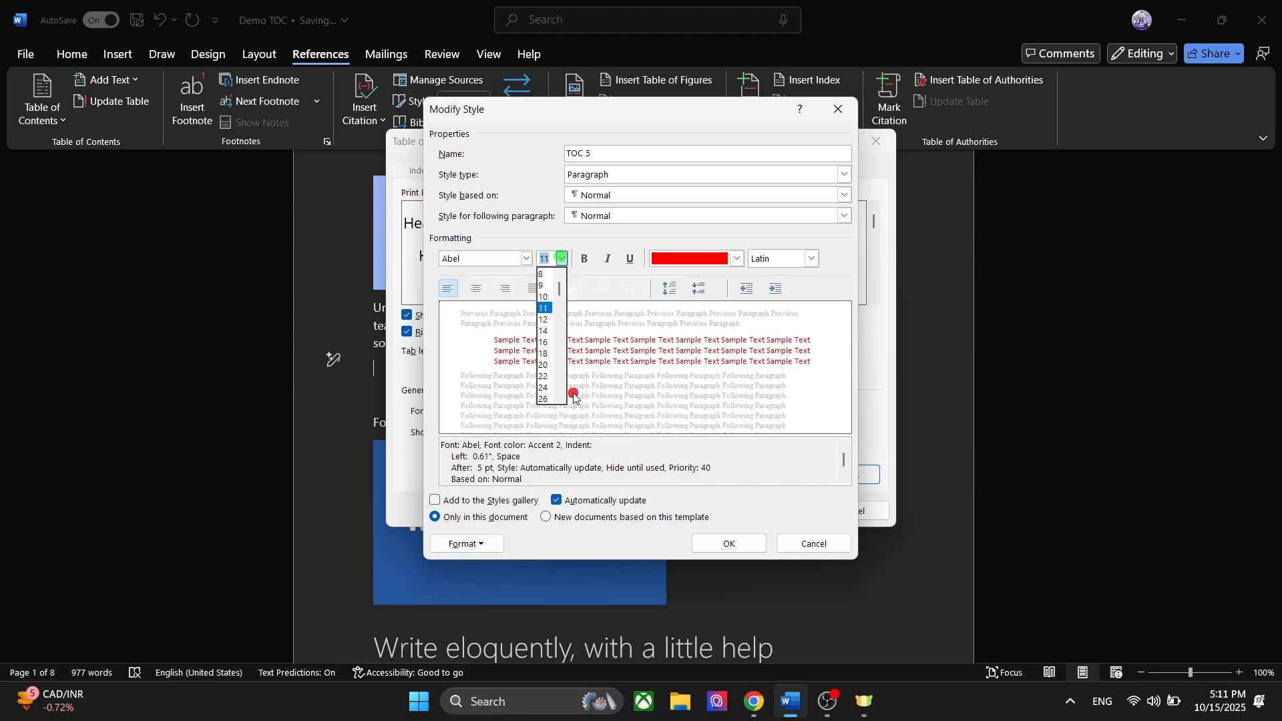
click(547, 367)
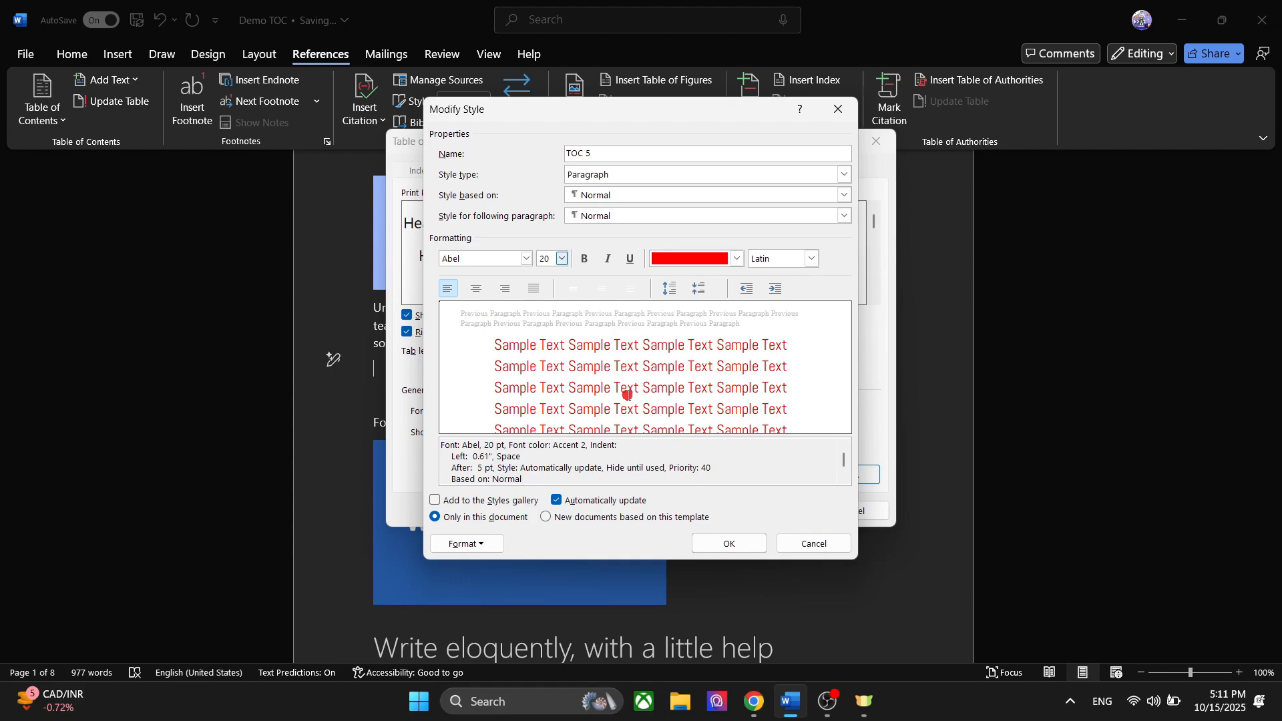
click(753, 542)
click(688, 475)
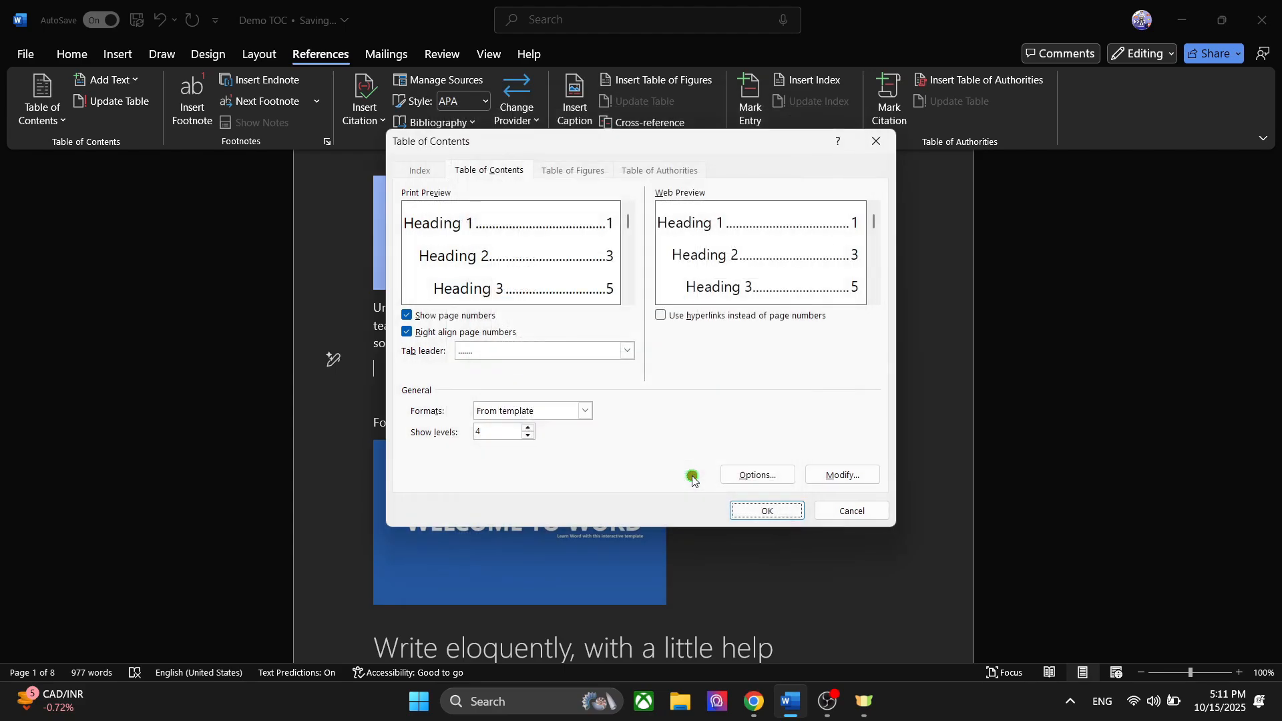
- Insert the custom table of contents, replacing the existing one, and select all of its entries
click(744, 507)
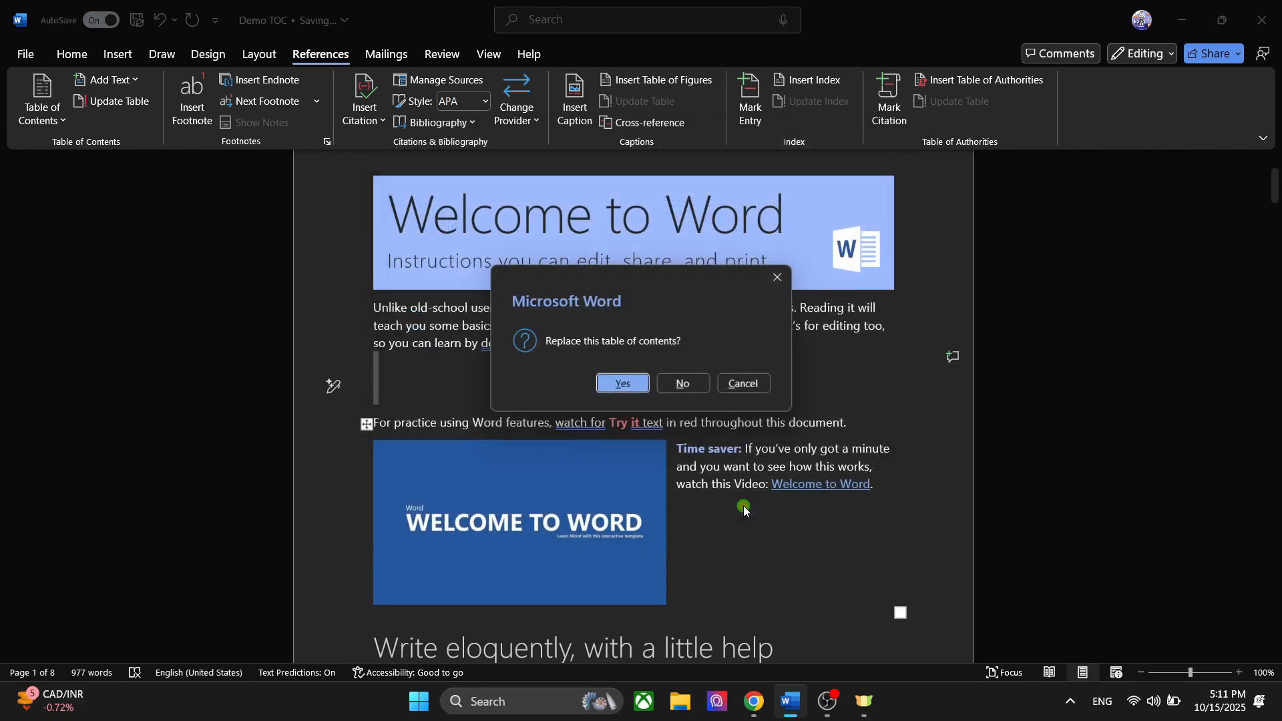
click(621, 384)
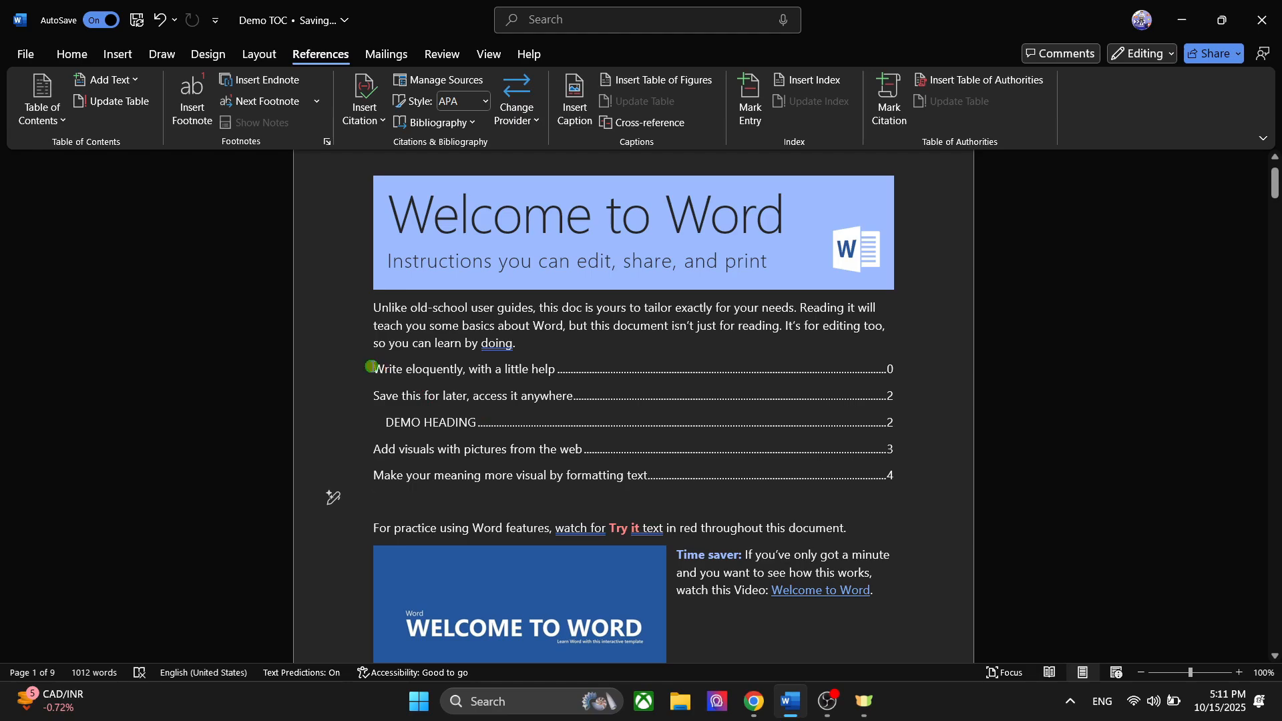
drag(372, 367, 888, 498)
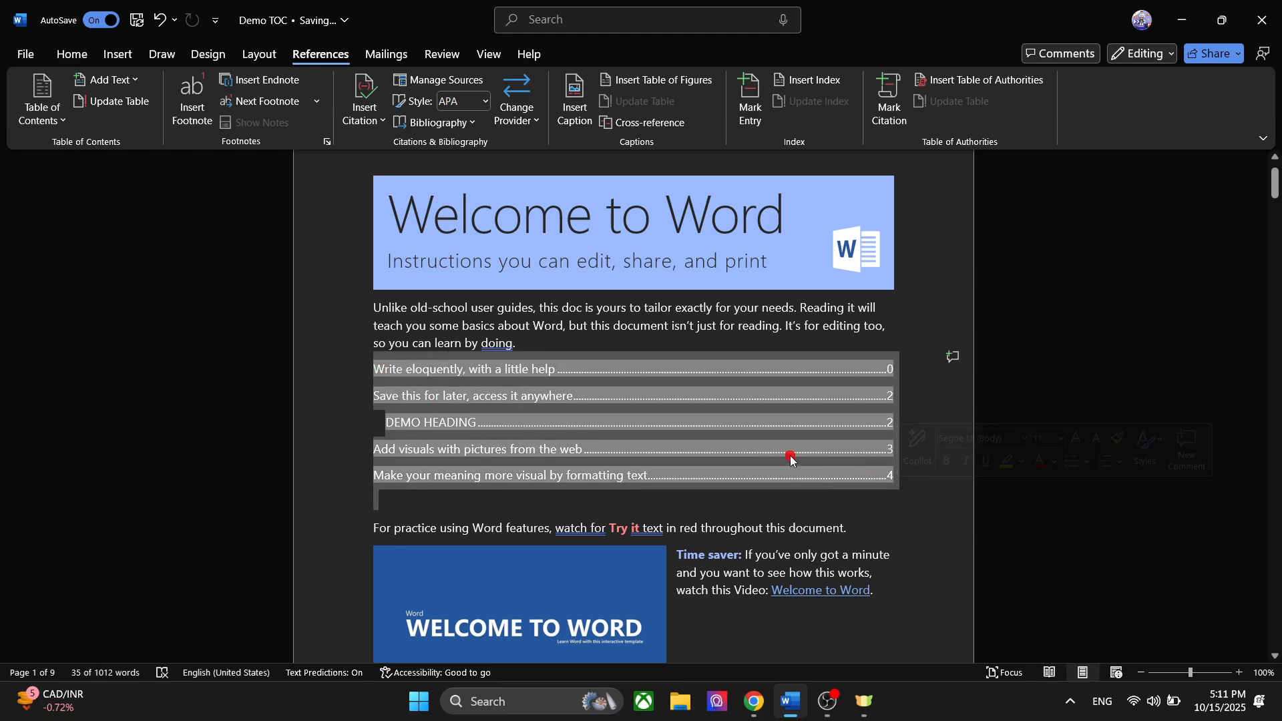